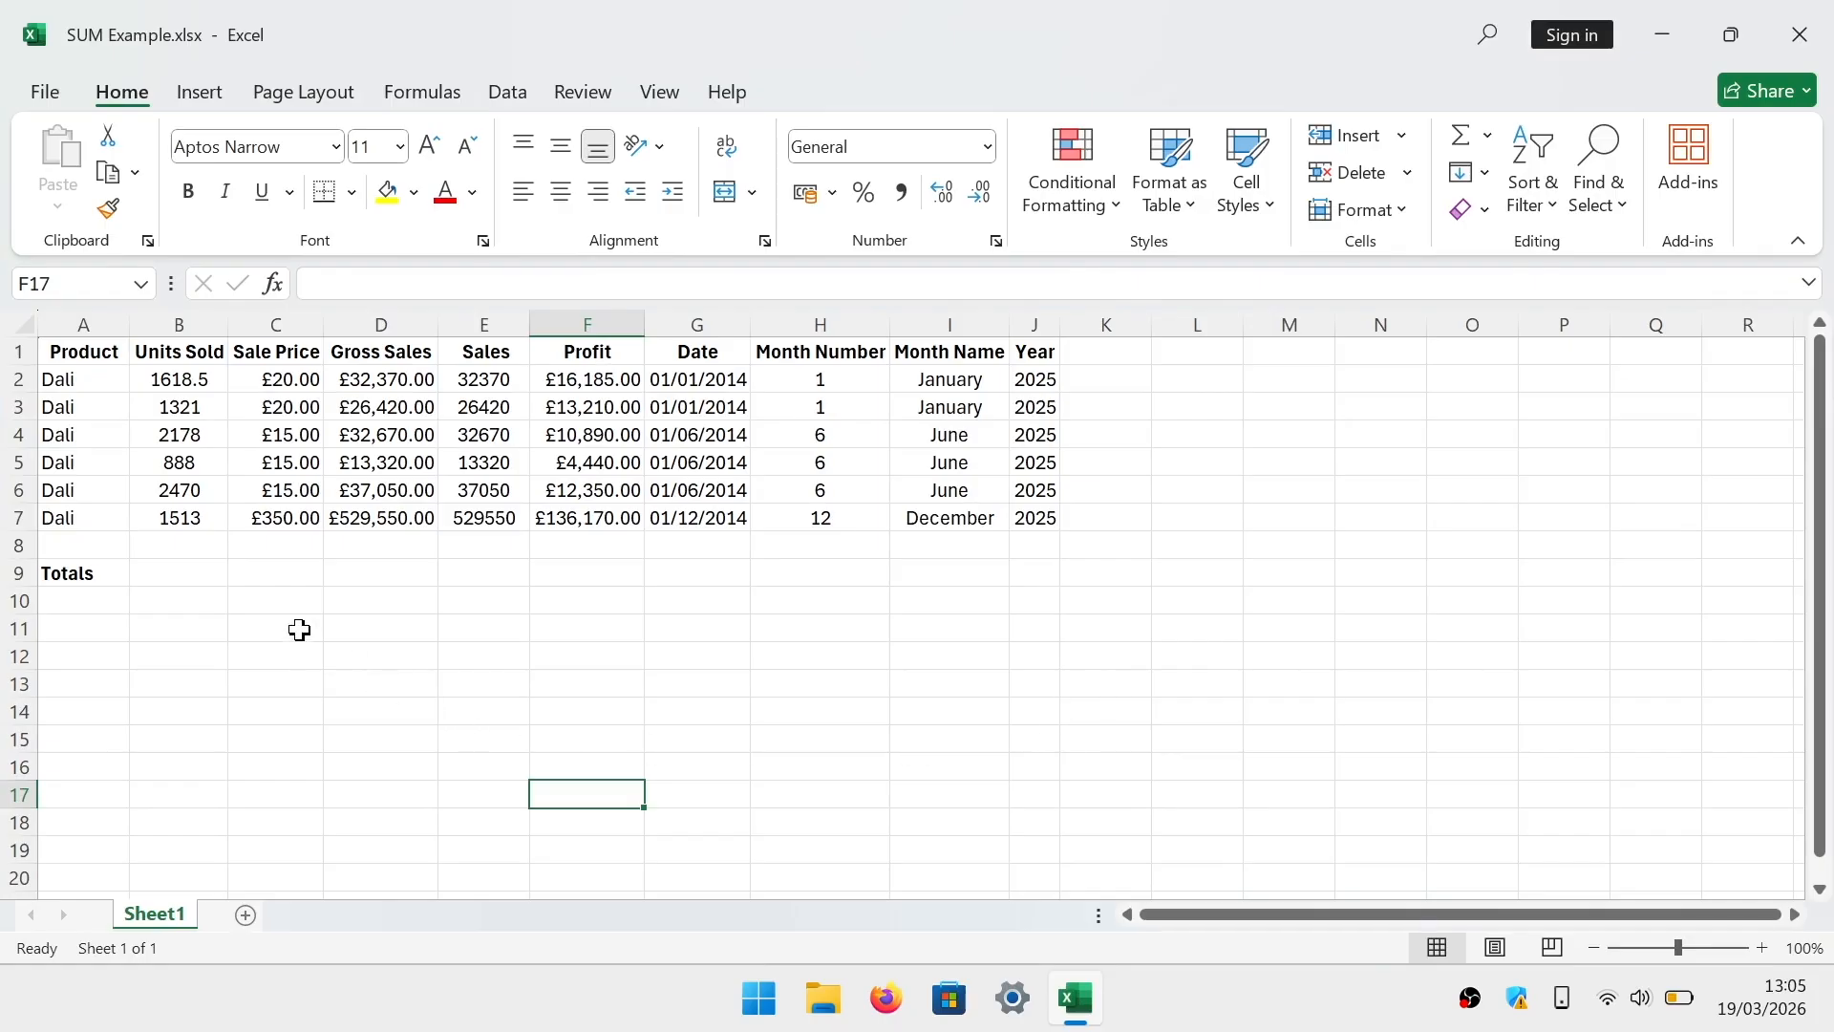
Total the Units Sold column in cell B9 by adding individual cells with the formula =B2+B3+B4+B5+B6+B7.
{"action": "left_click", "coordinate": [189, 568]}
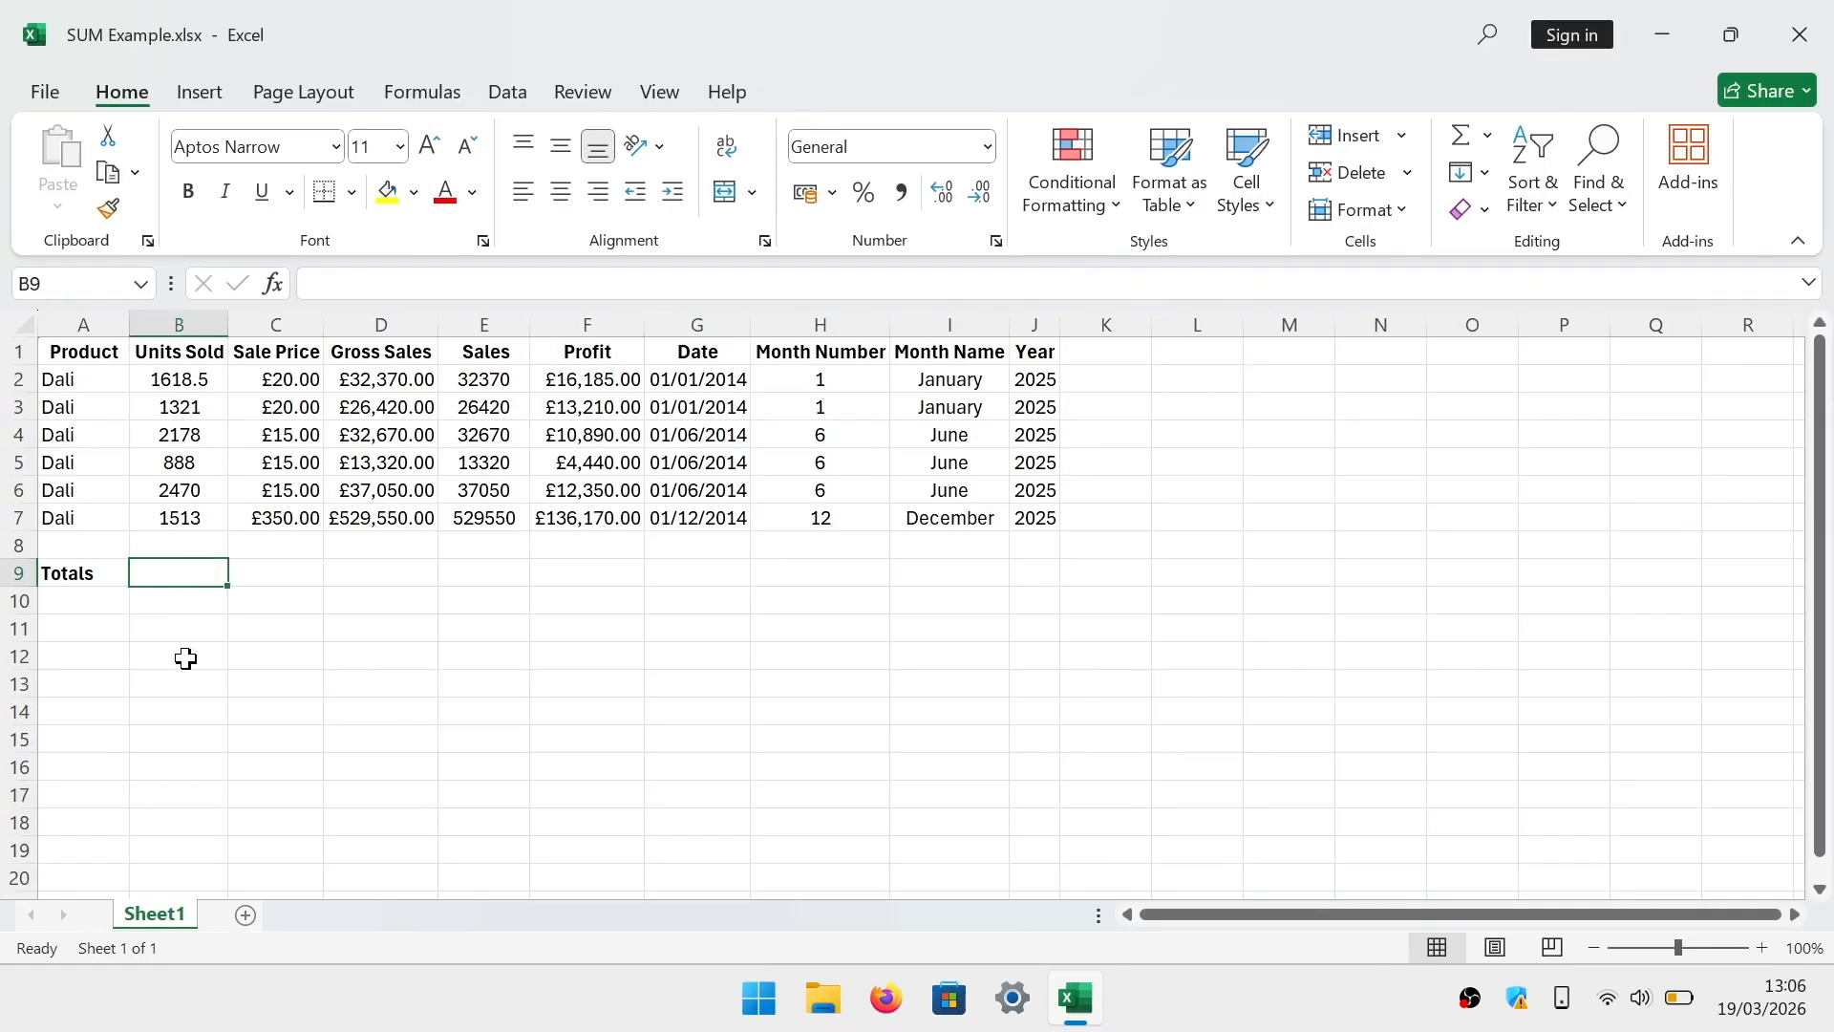
{"action": "type", "text": "="}
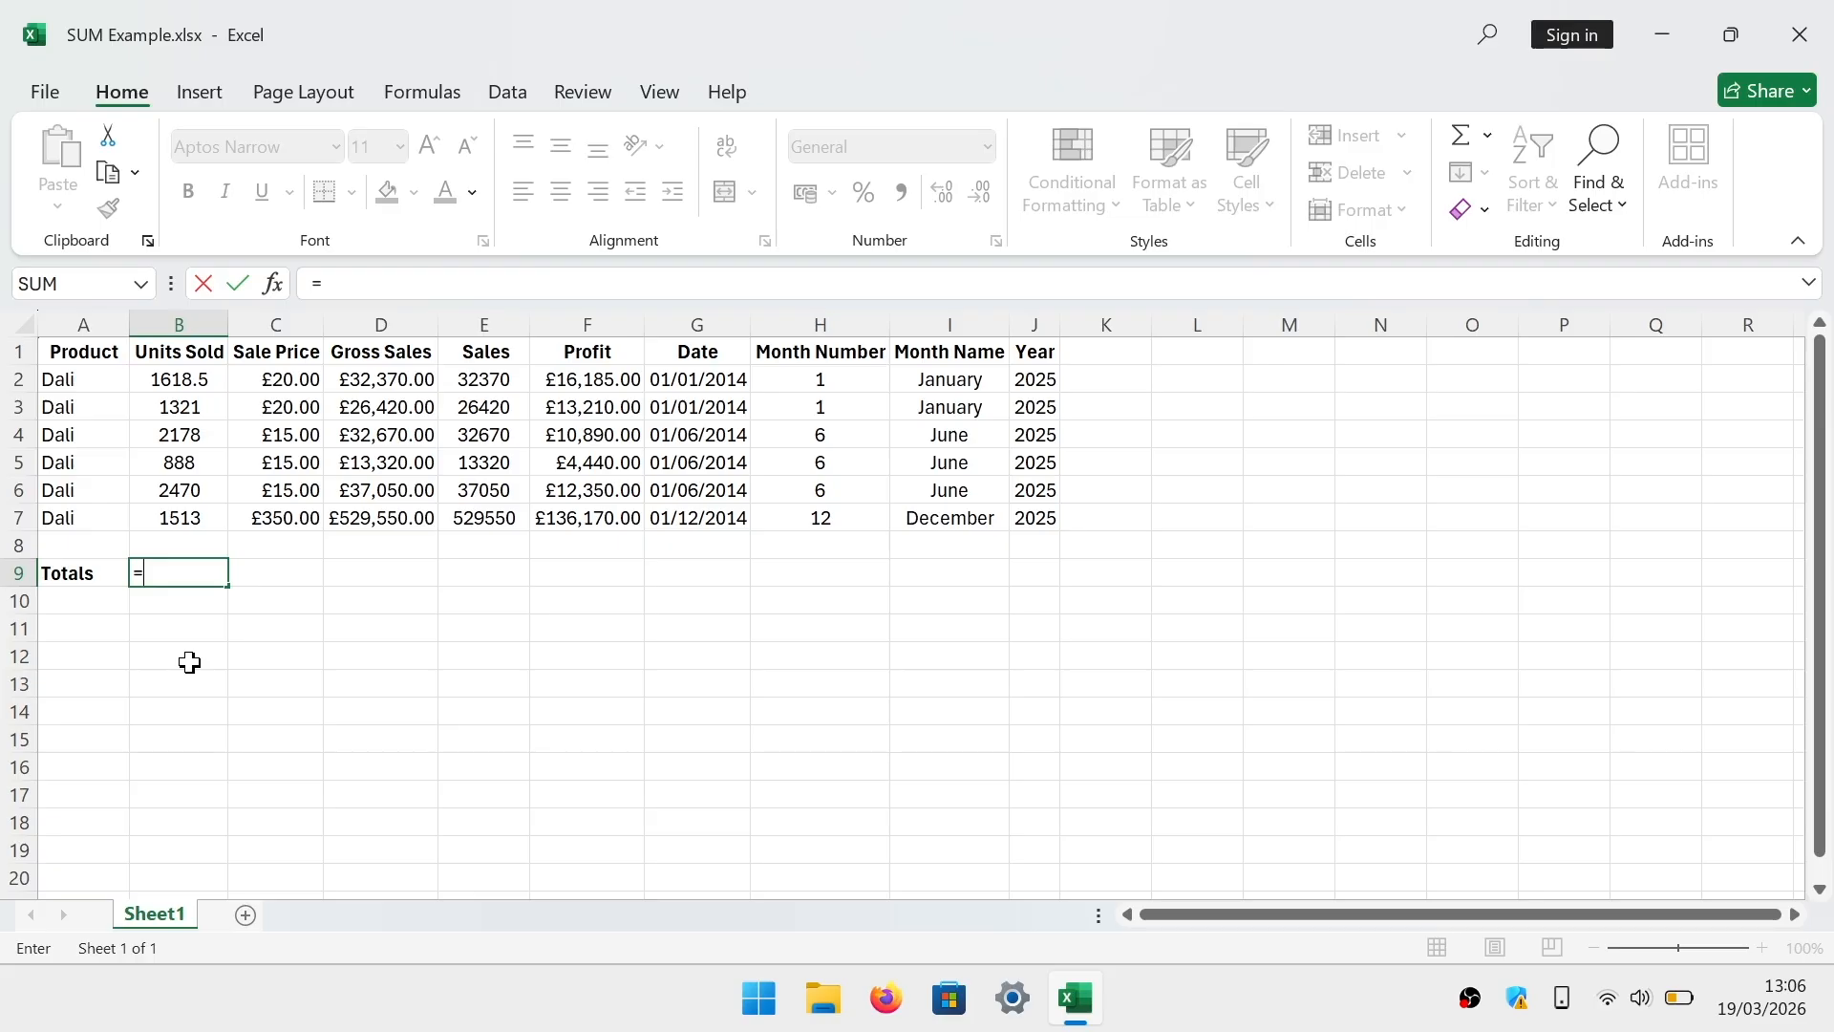
{"action": "type", "text": "b2"}
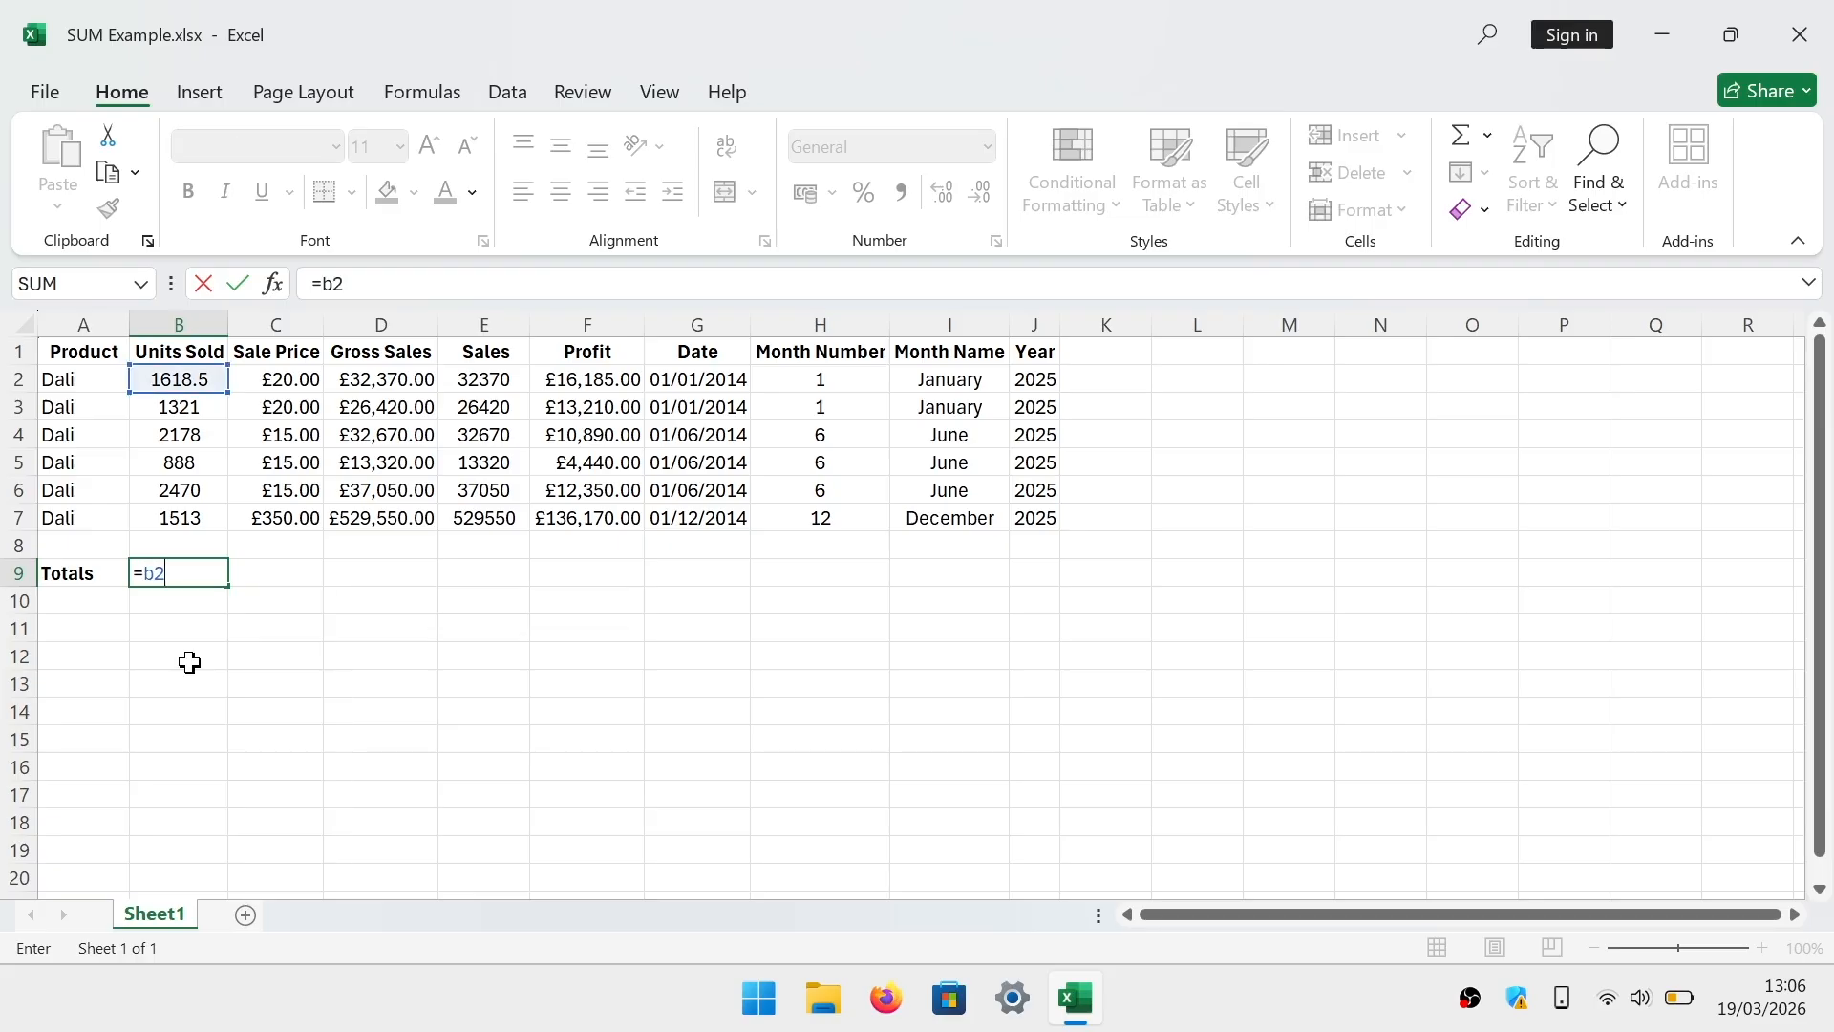
{"action": "type", "text": "+b"}
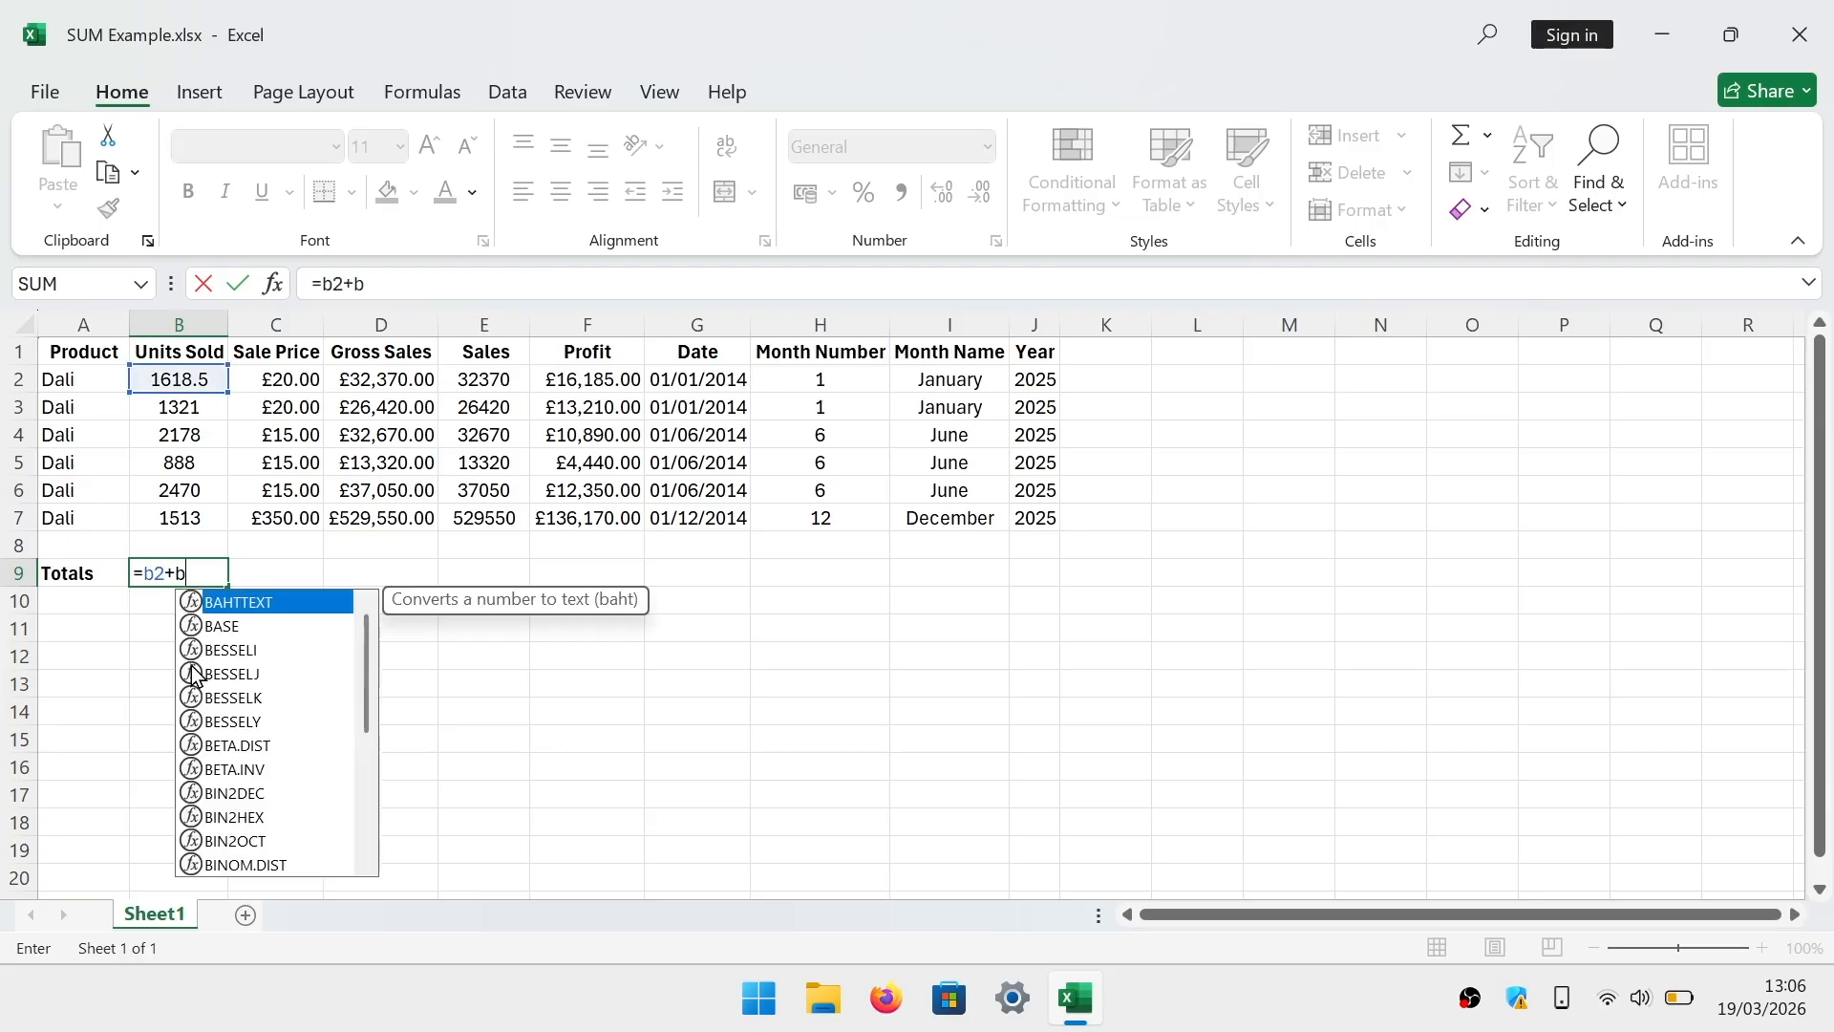
{"action": "type", "text": "3+b"}
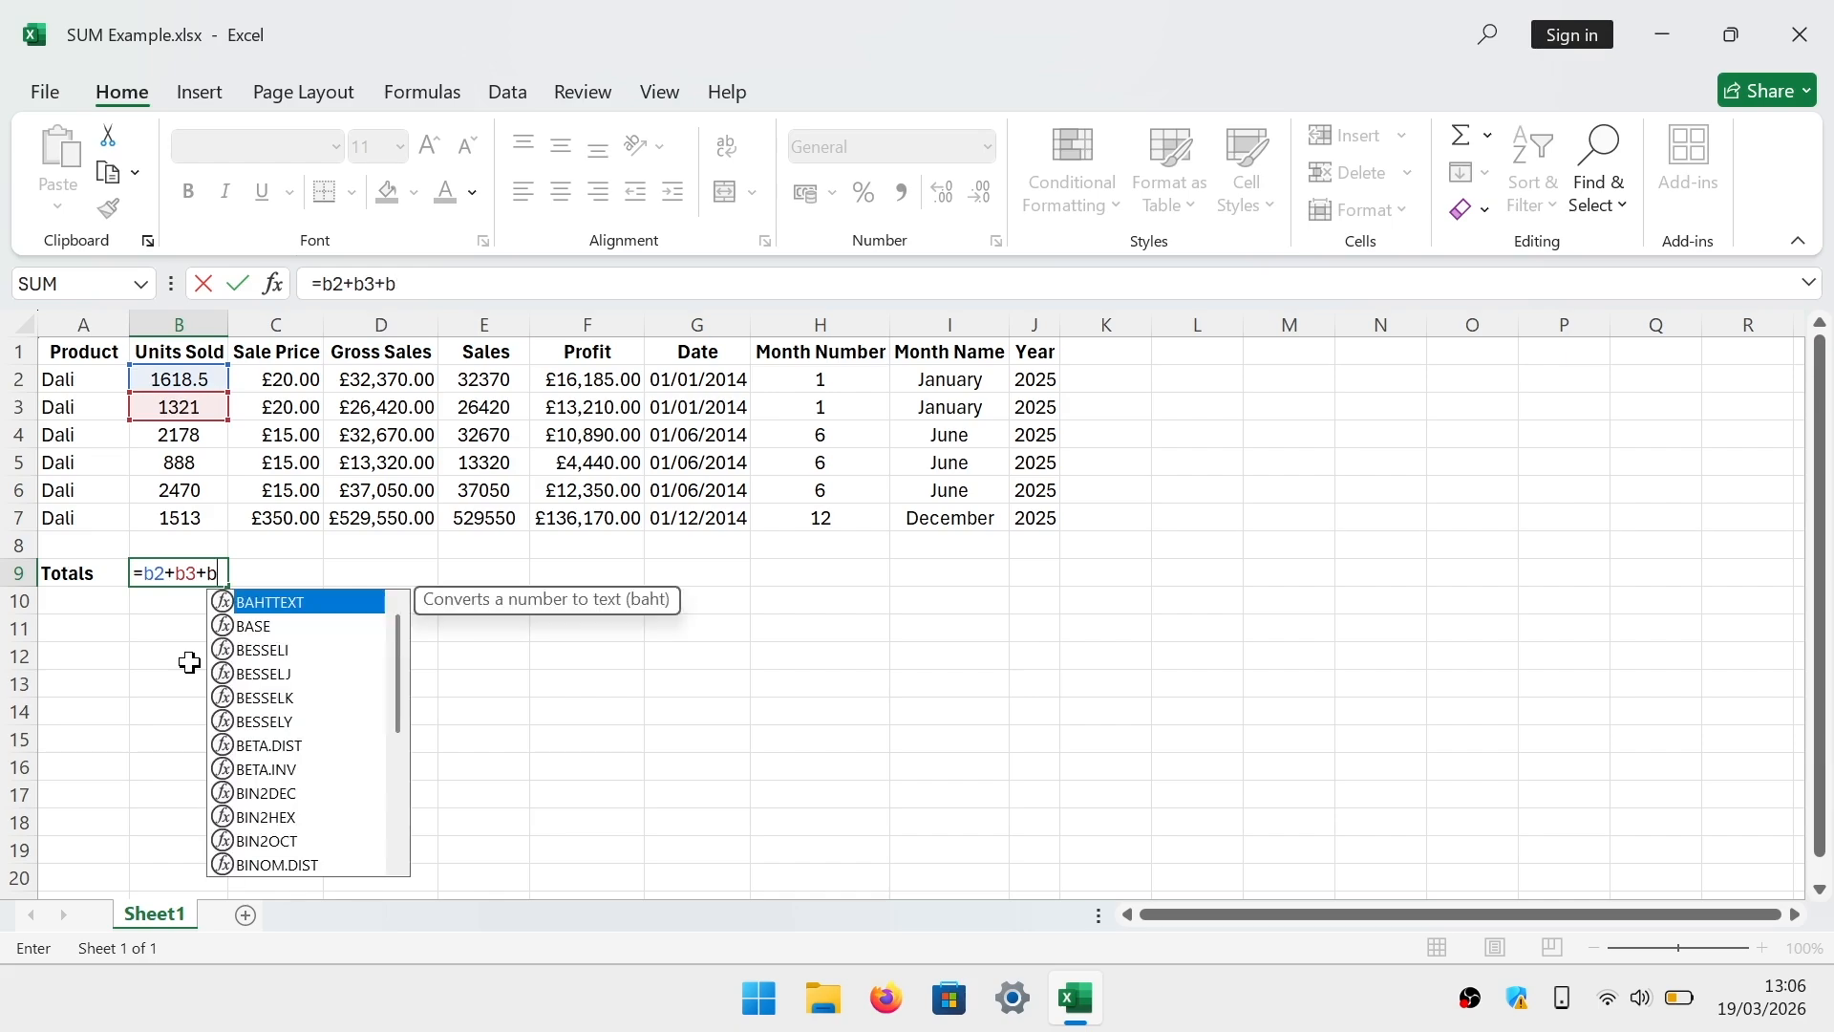
{"action": "type", "text": "4"}
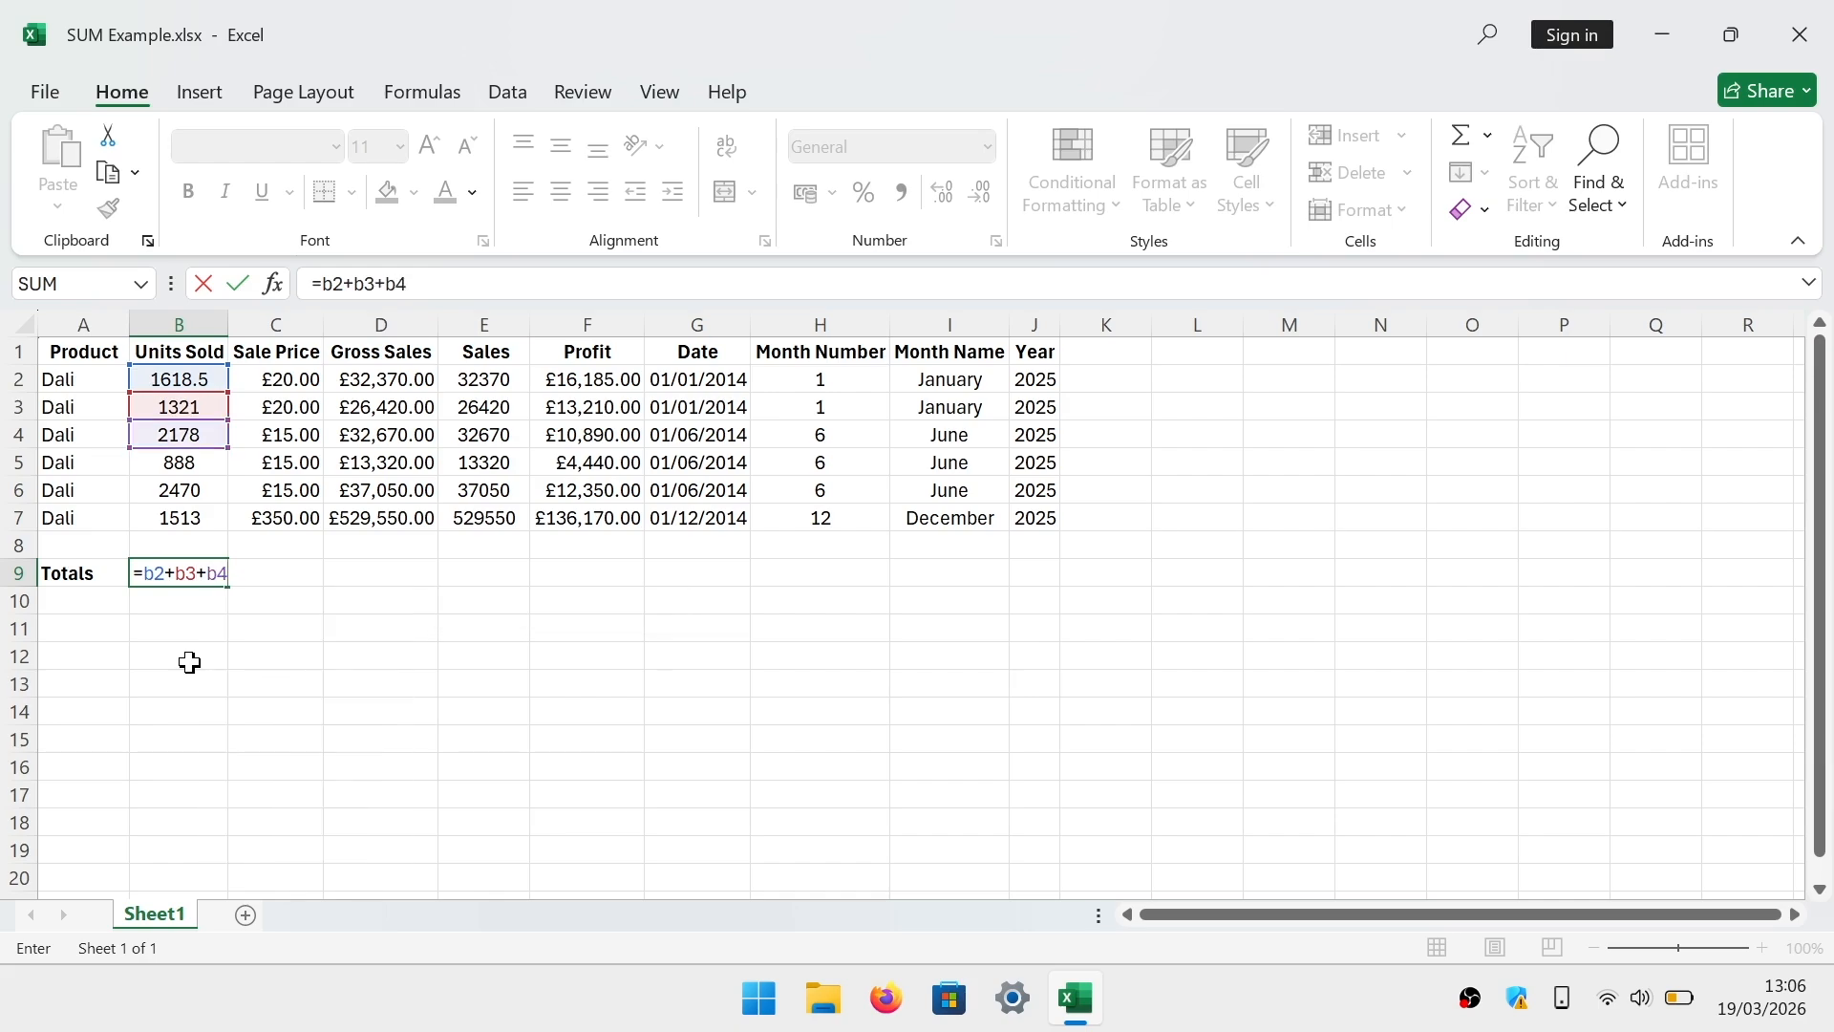
{"action": "type", "text": "+b5"}
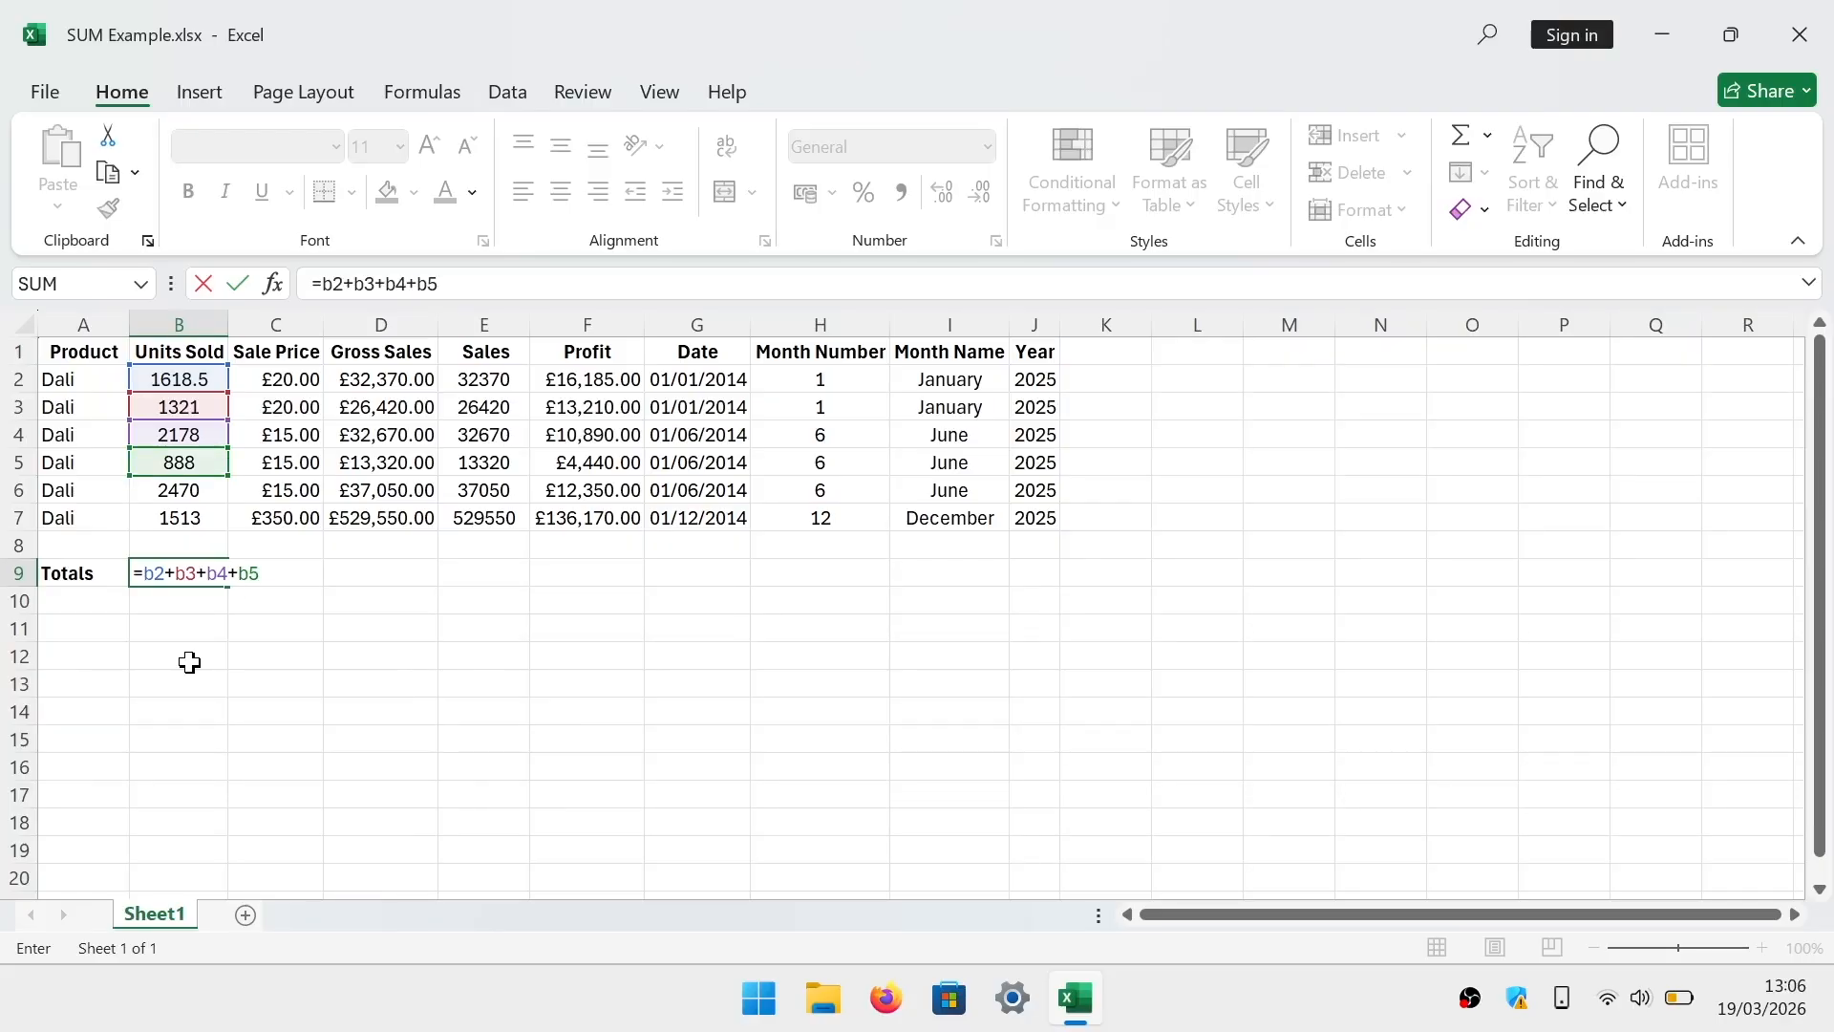
{"action": "type", "text": "+b"}
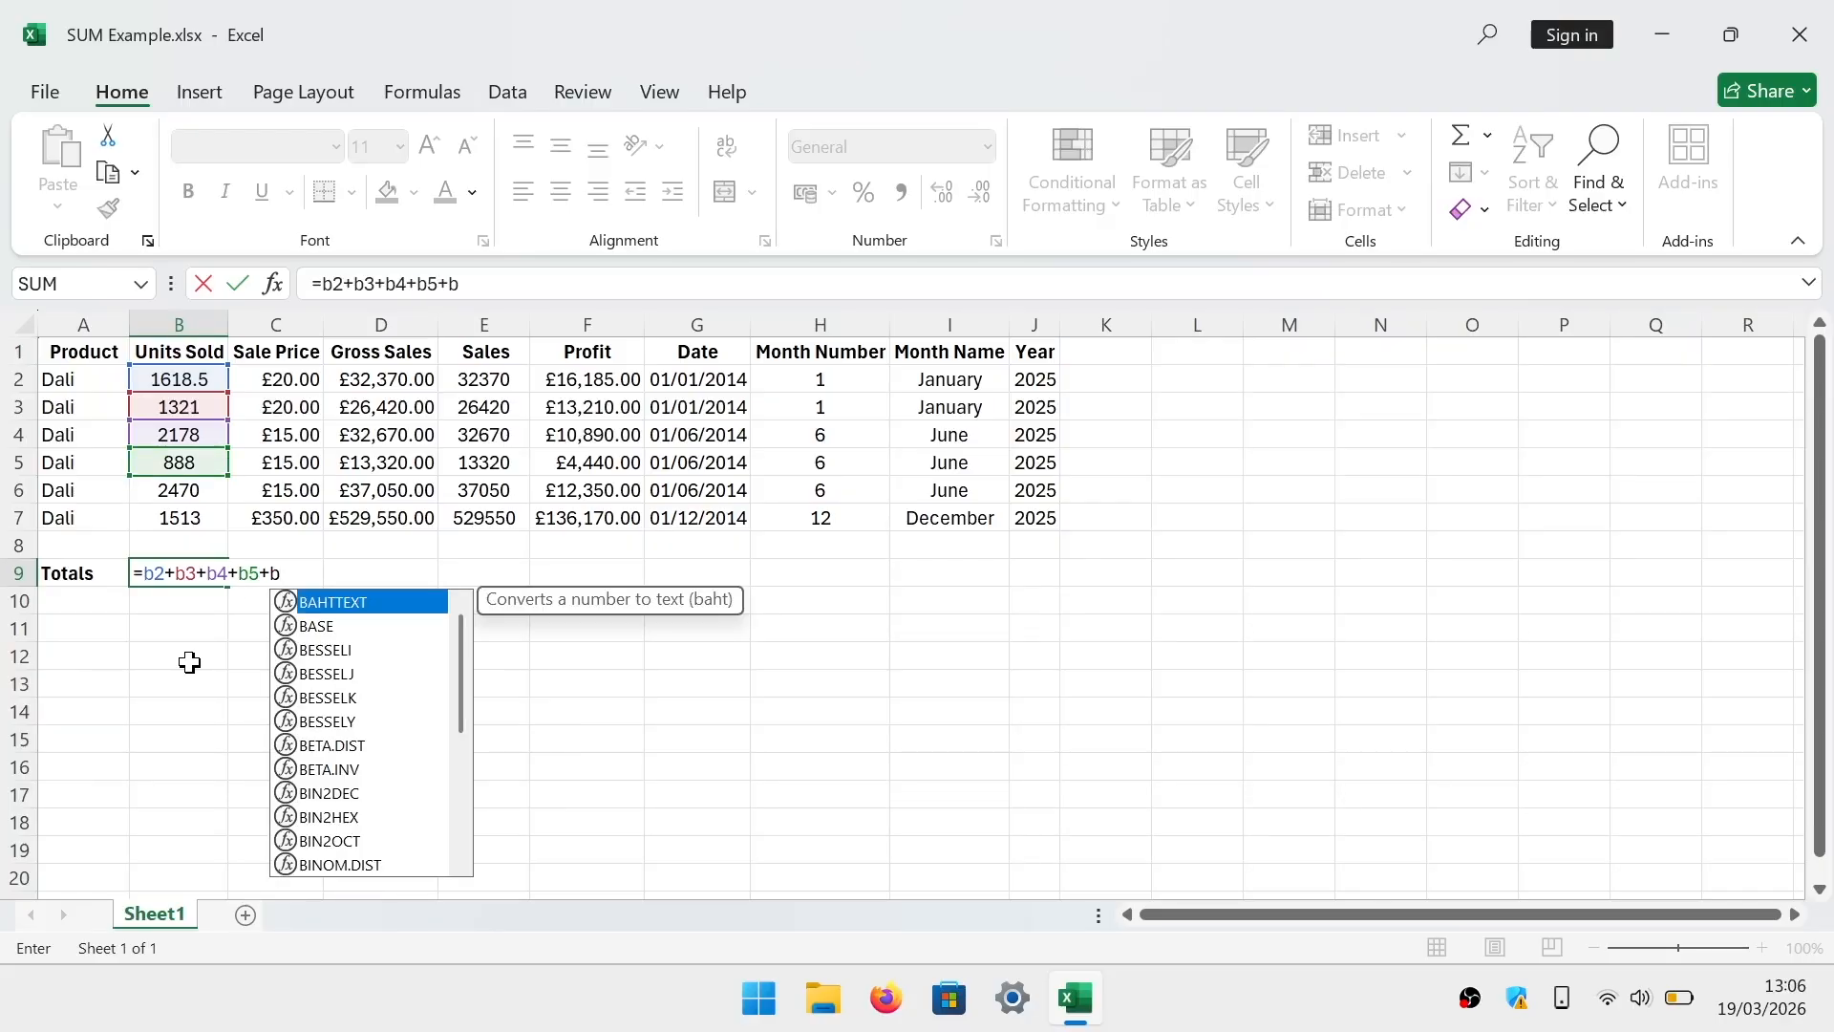
{"action": "type", "text": "6+b"}
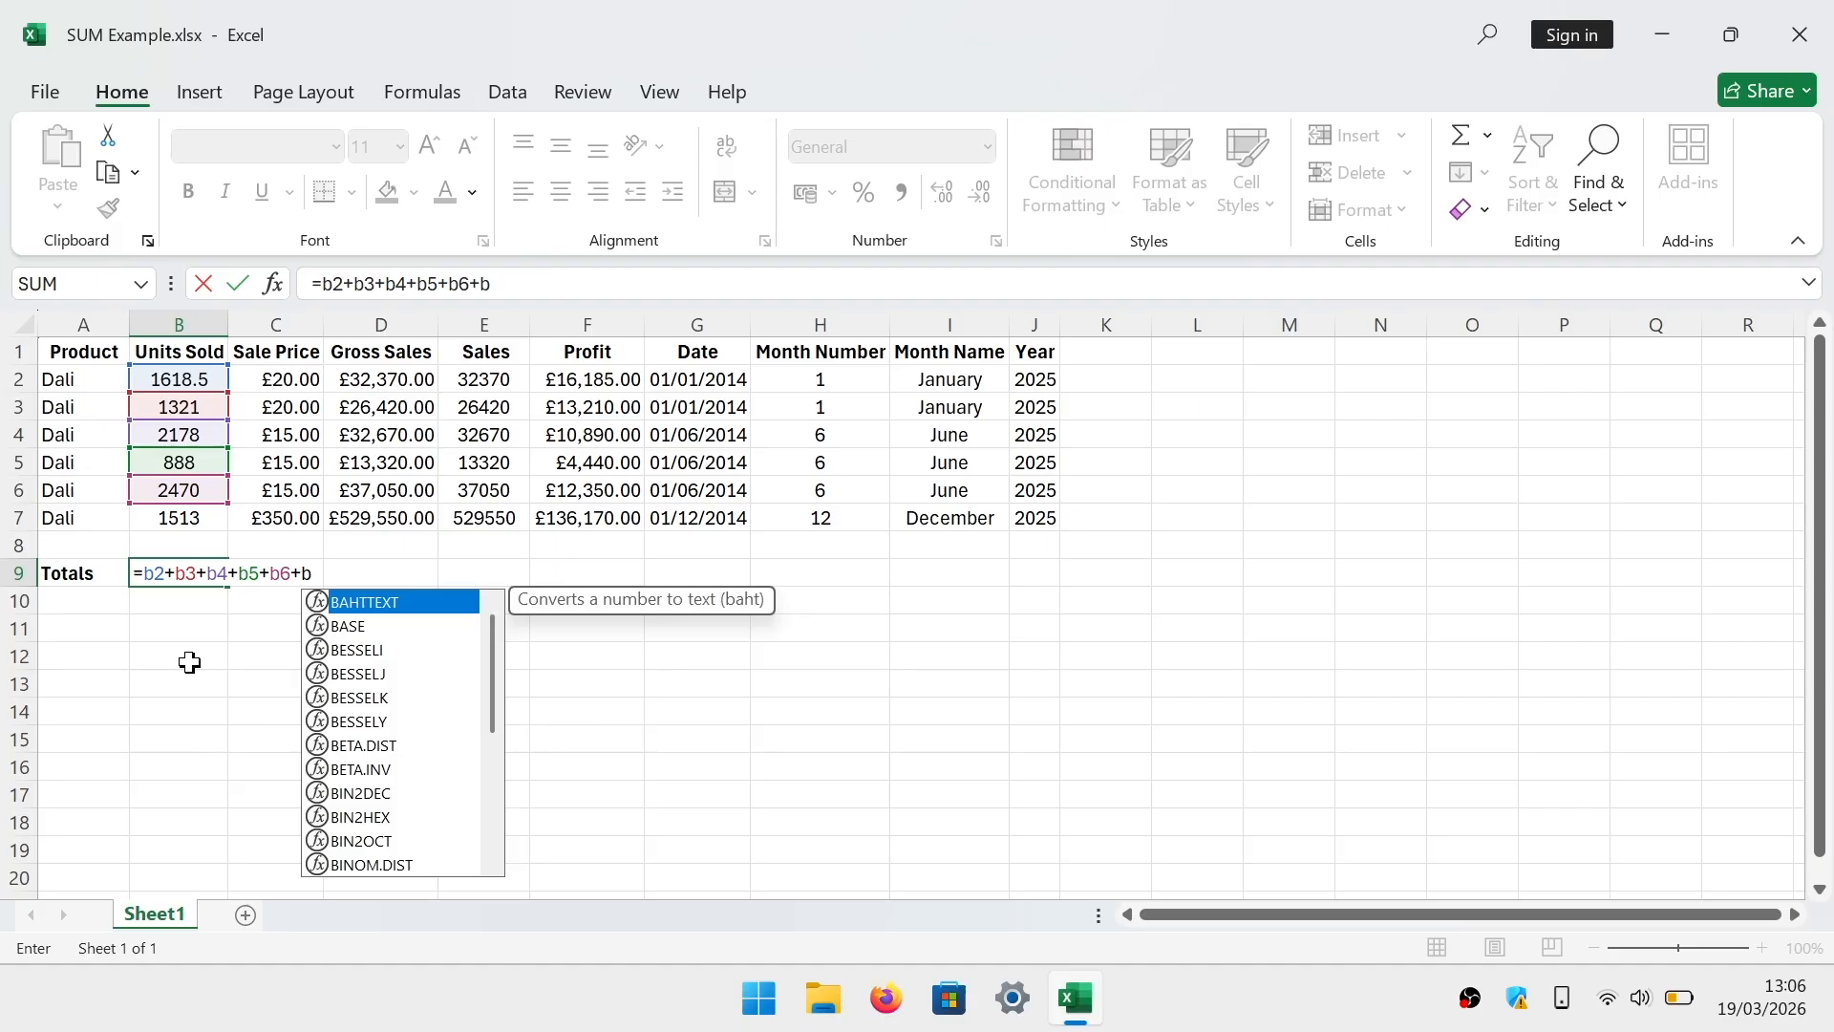
{"action": "type", "text": "7"}
{"action": "key", "text": "Return"}
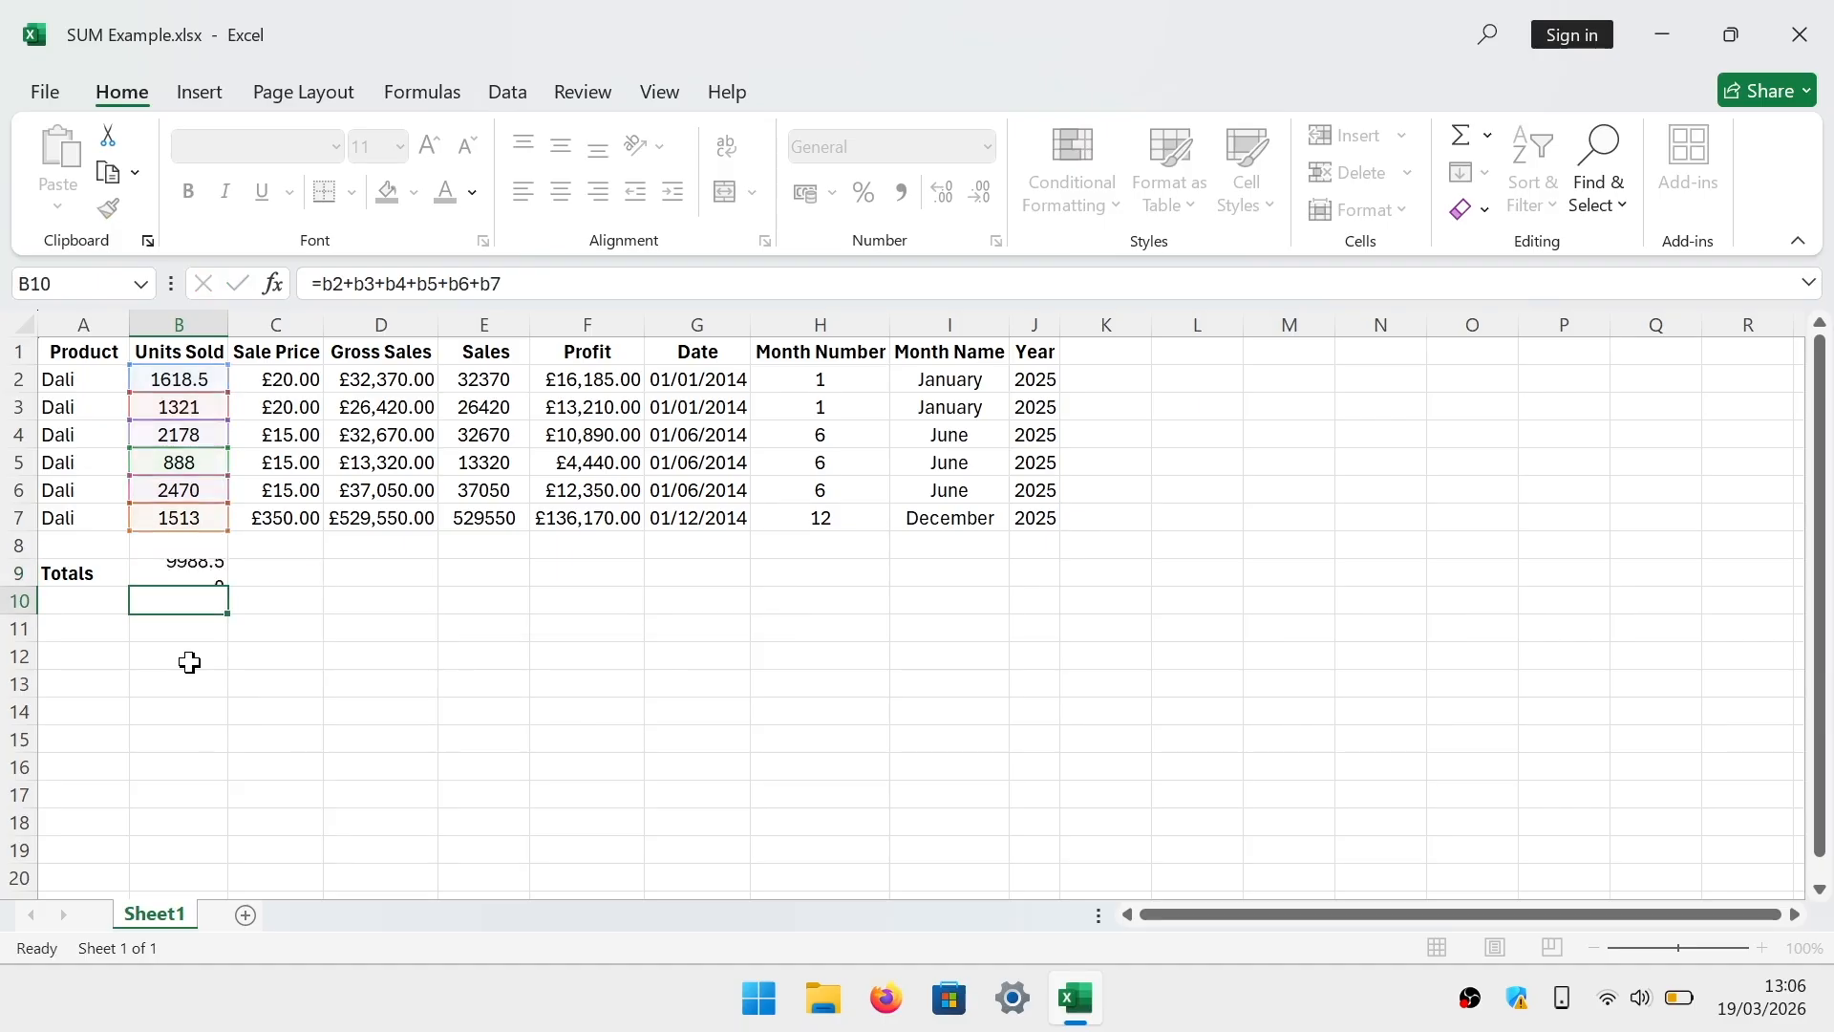
{"action": "key", "text": "Up"}
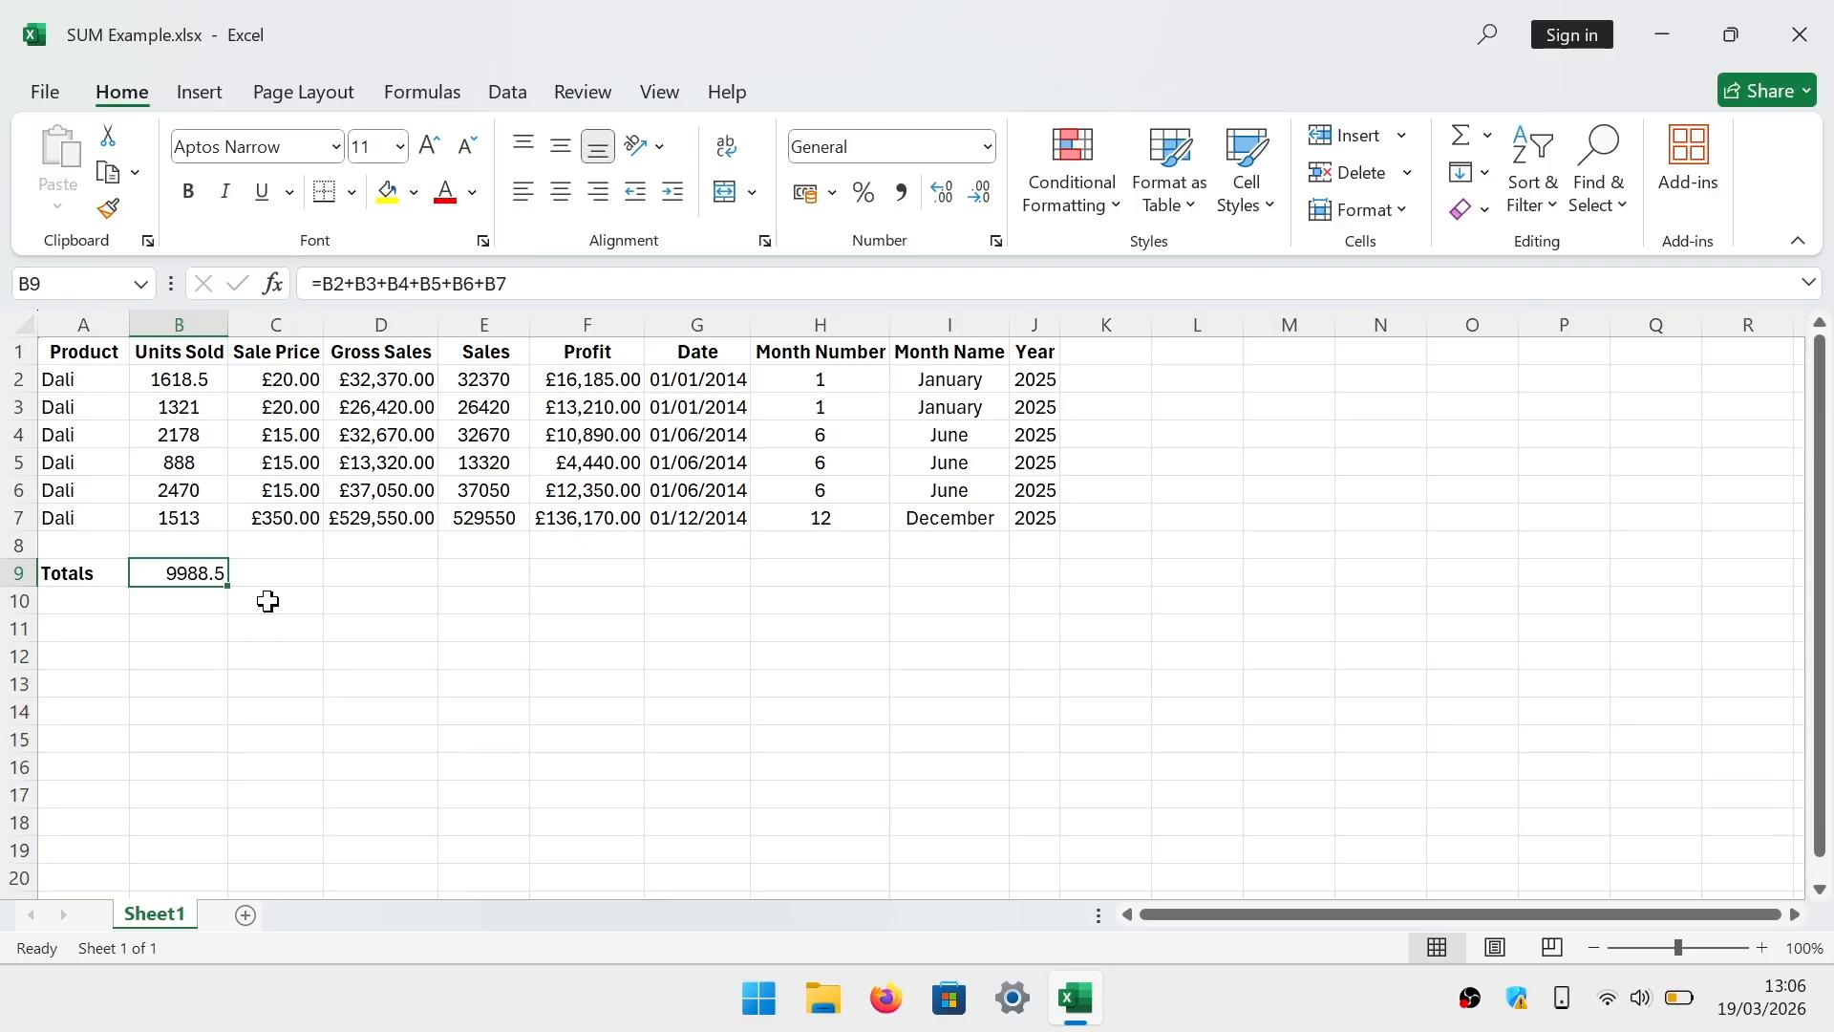
{"action": "left_click", "coordinate": [274, 285]}
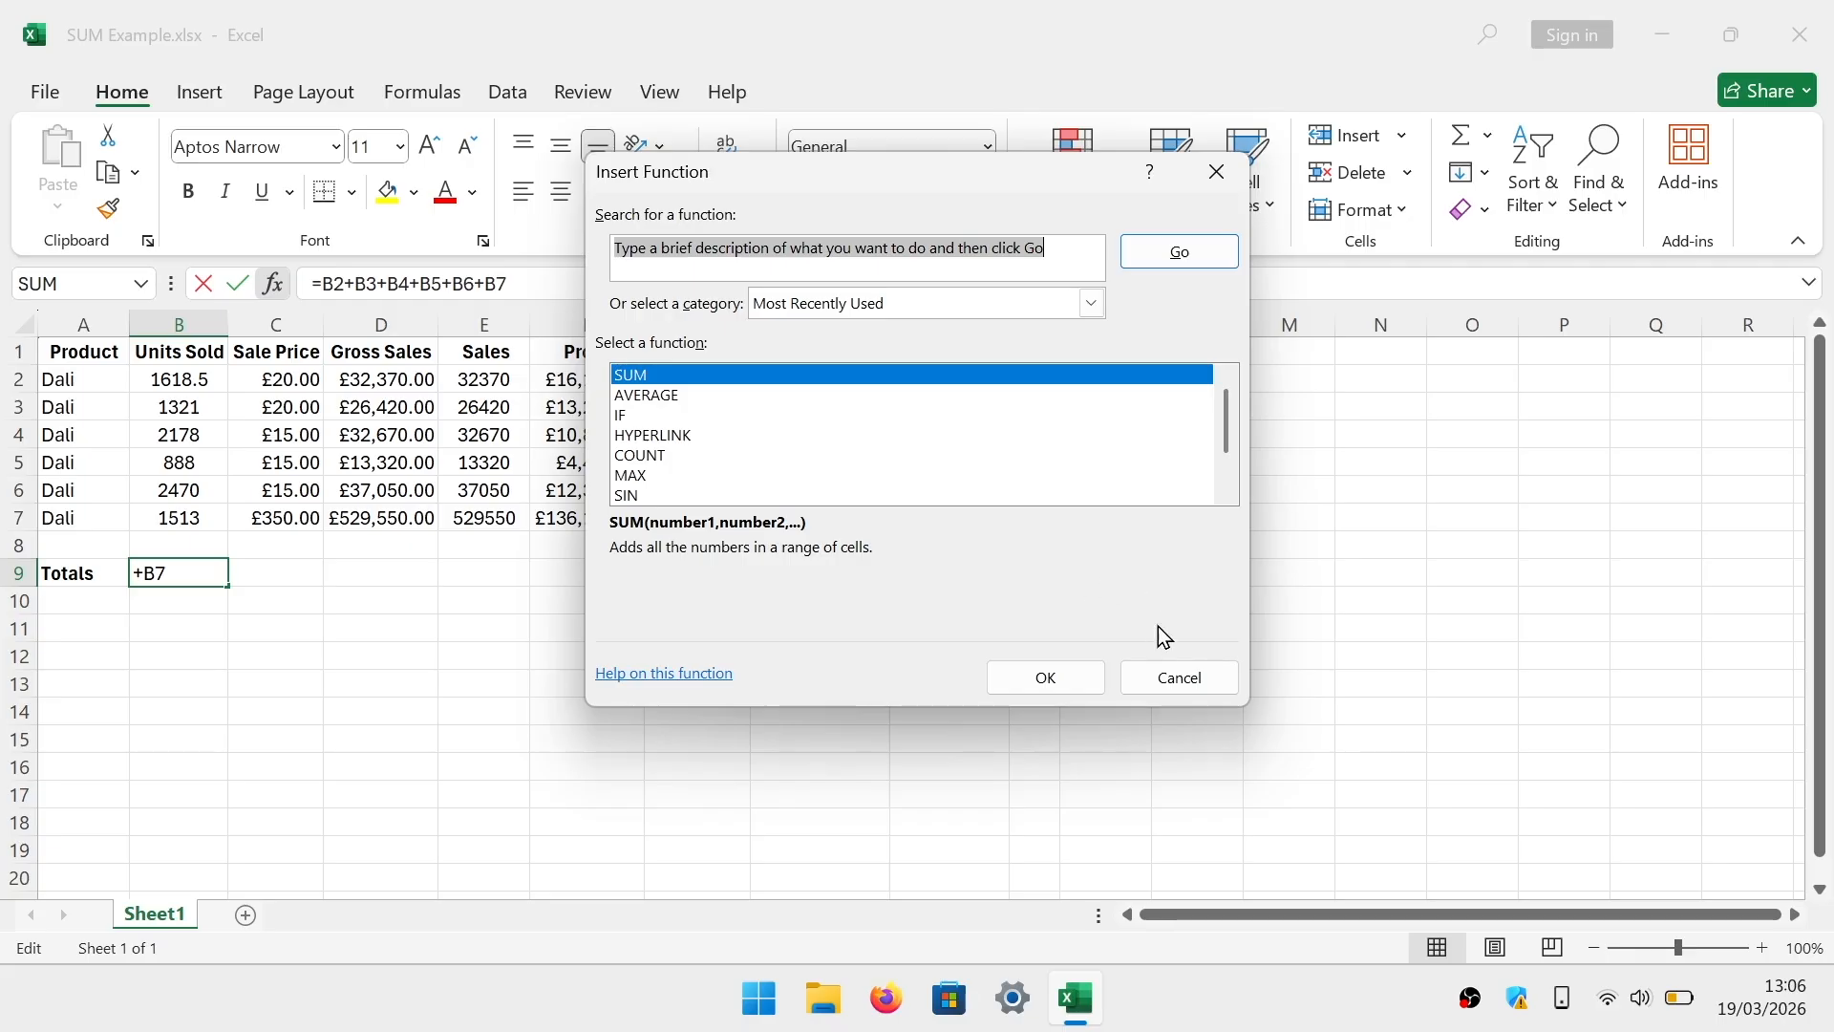
{"action": "left_click", "coordinate": [1153, 673]}
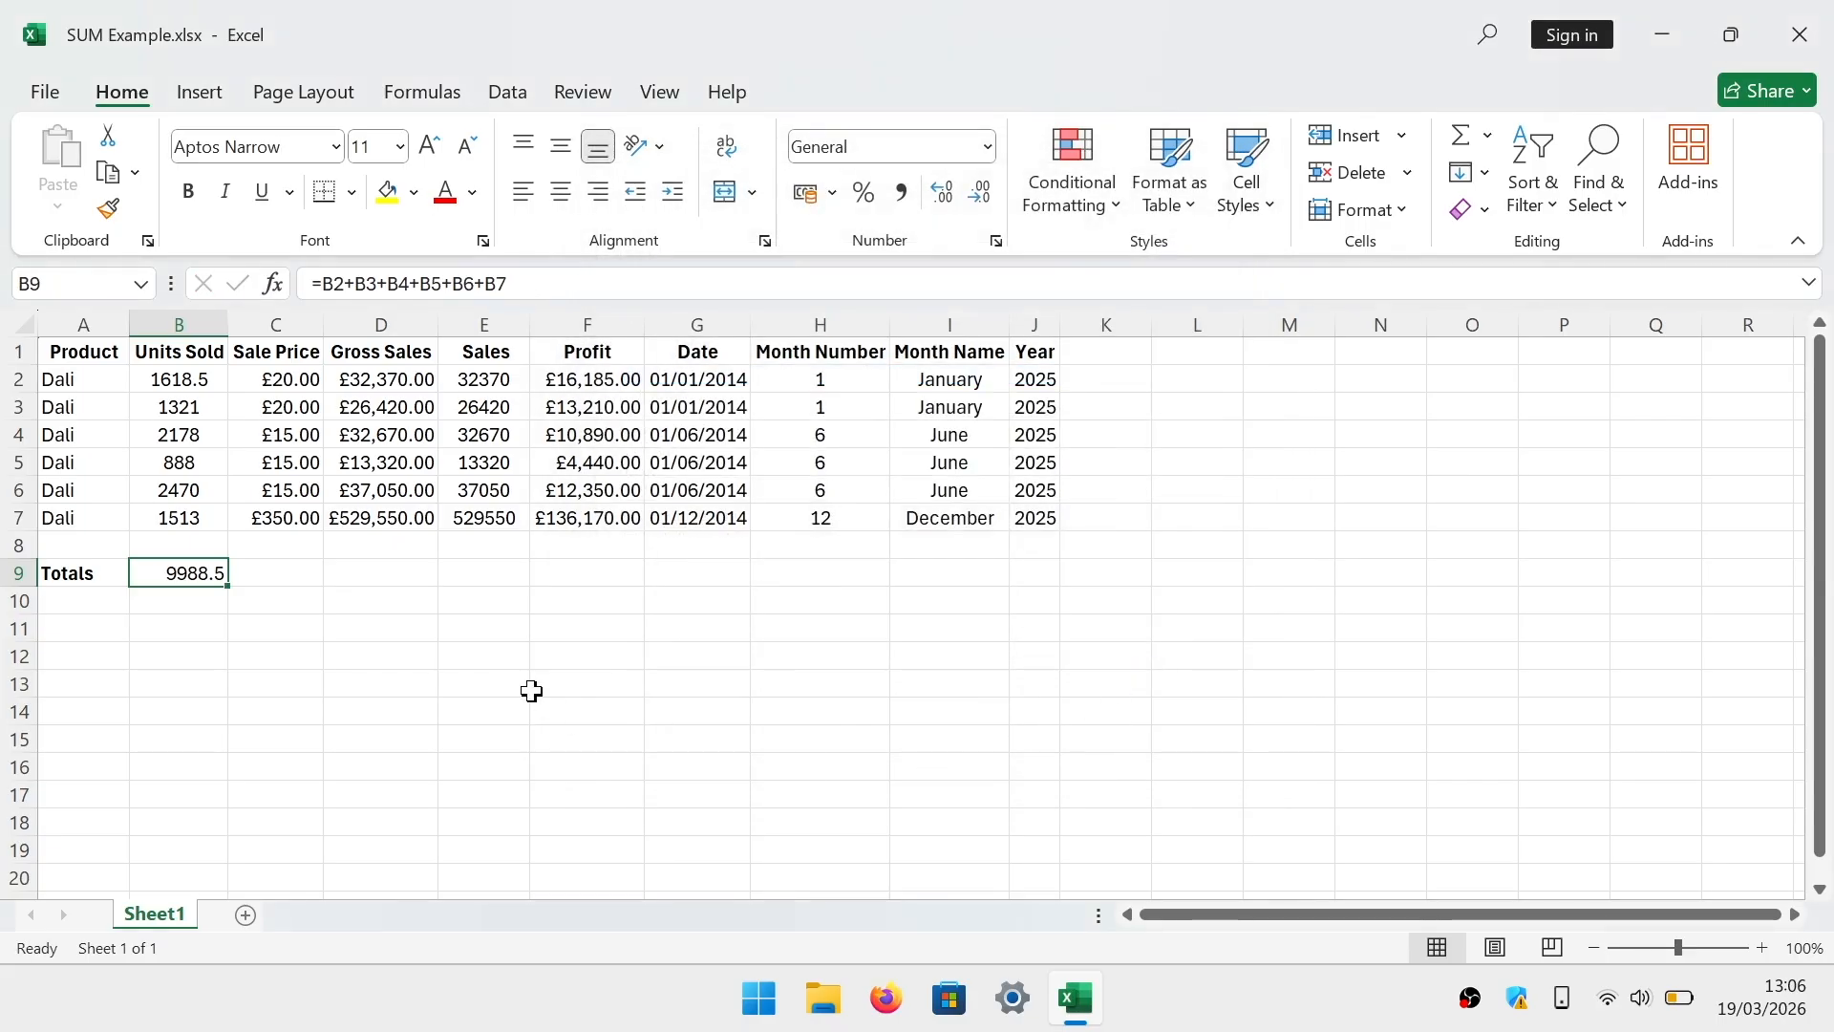
{"action": "left_click", "coordinate": [370, 582]}
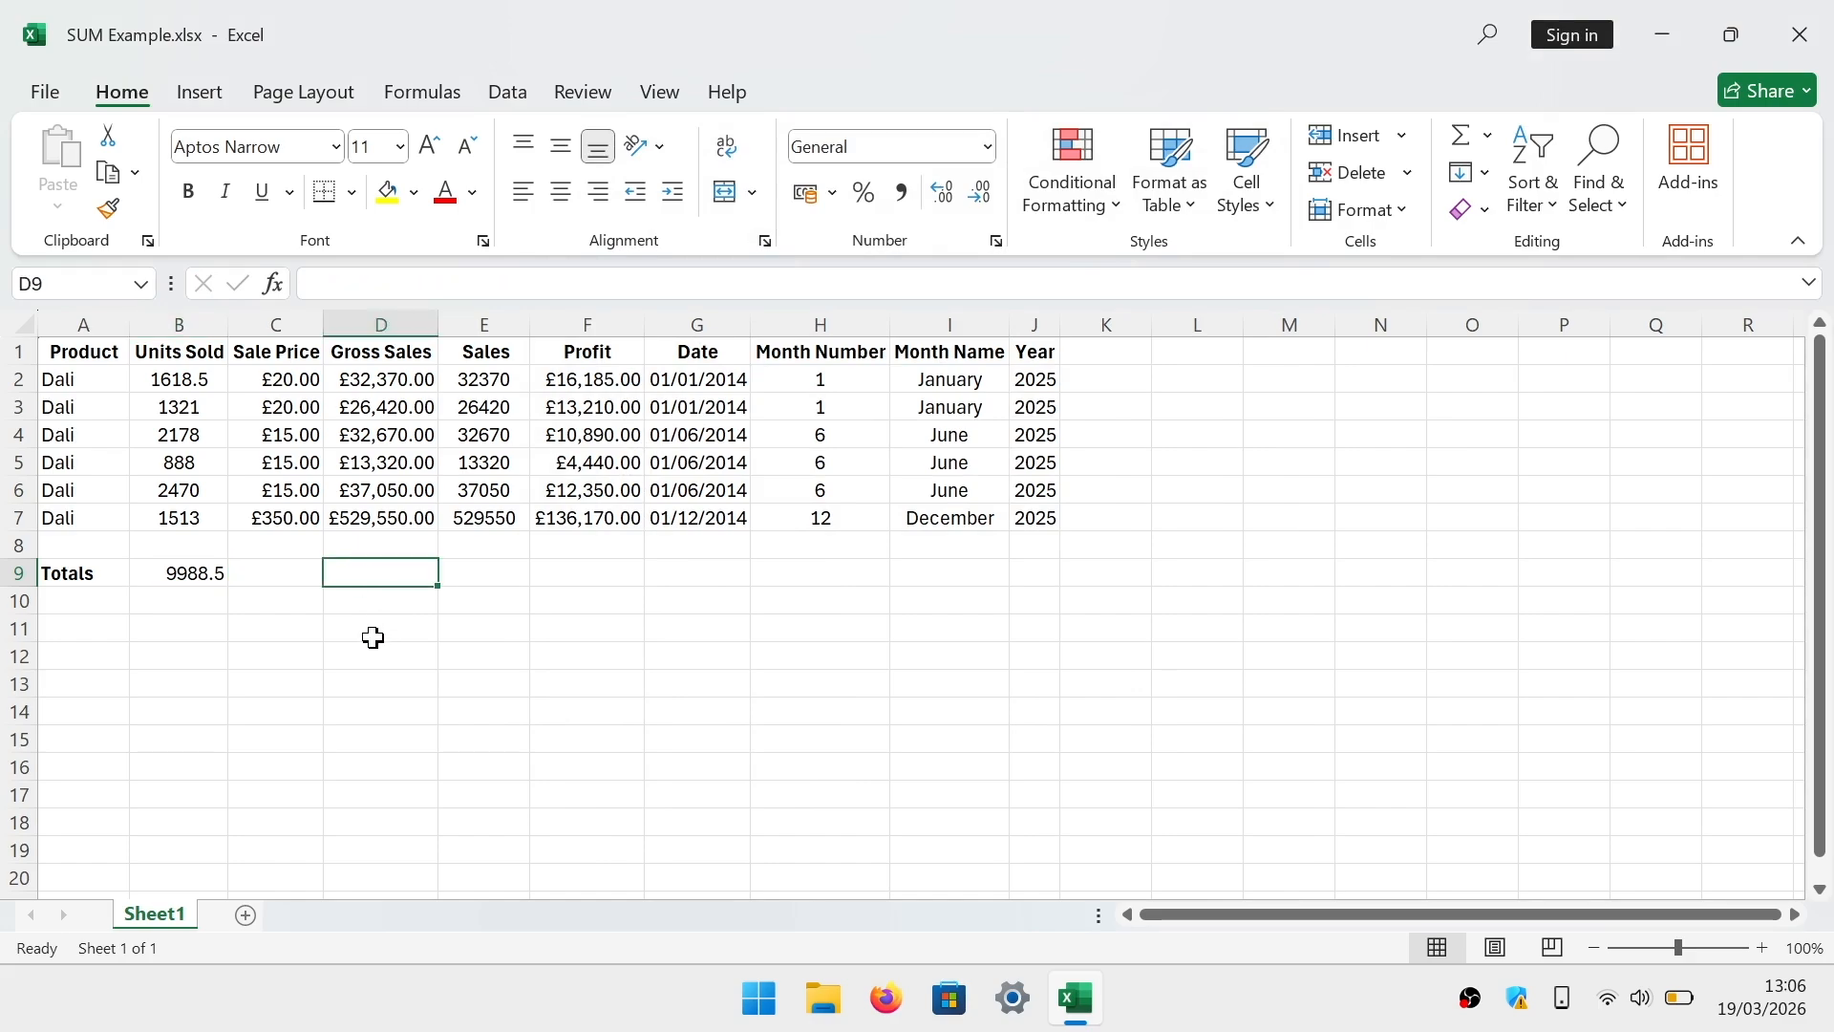
Add the first two Sale Price values in cell C9 with the comma-separated formula =SUM(C2,C3).
{"action": "left_click", "coordinate": [254, 573]}
{"action": "type", "text": "="}
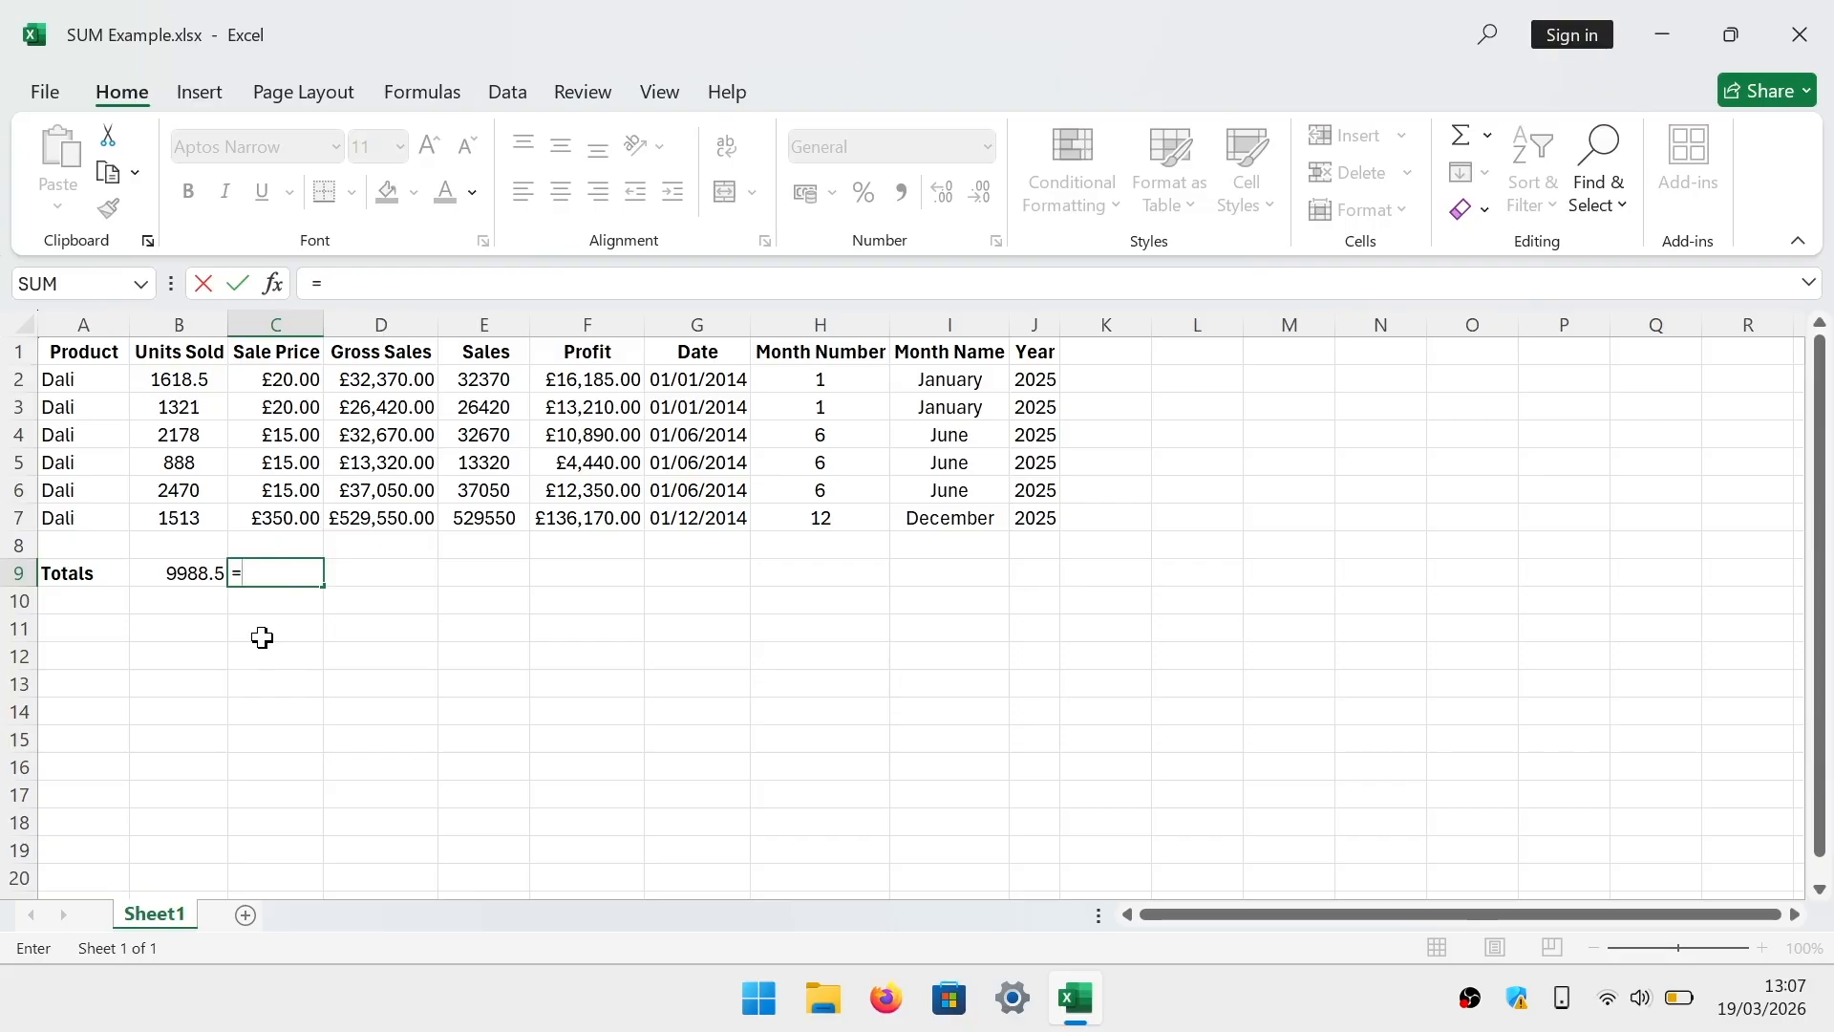
{"action": "type", "text": "sum"}
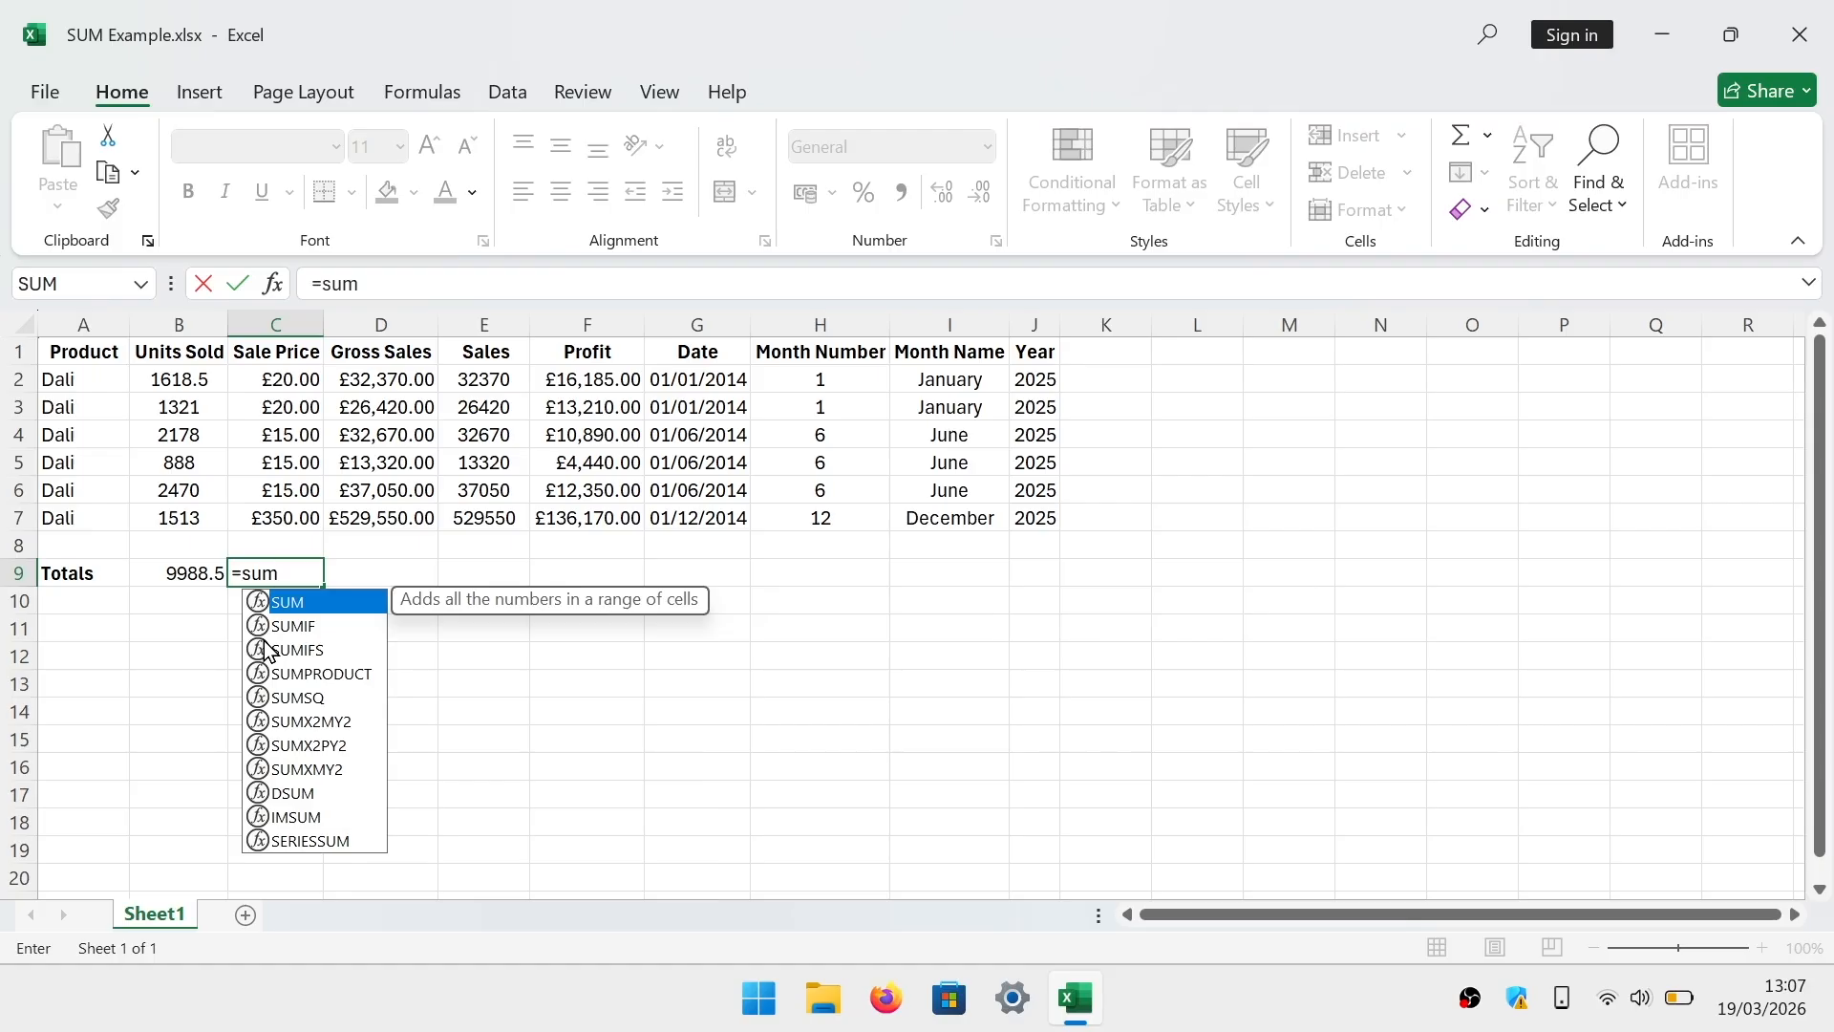
{"action": "type", "text": "("}
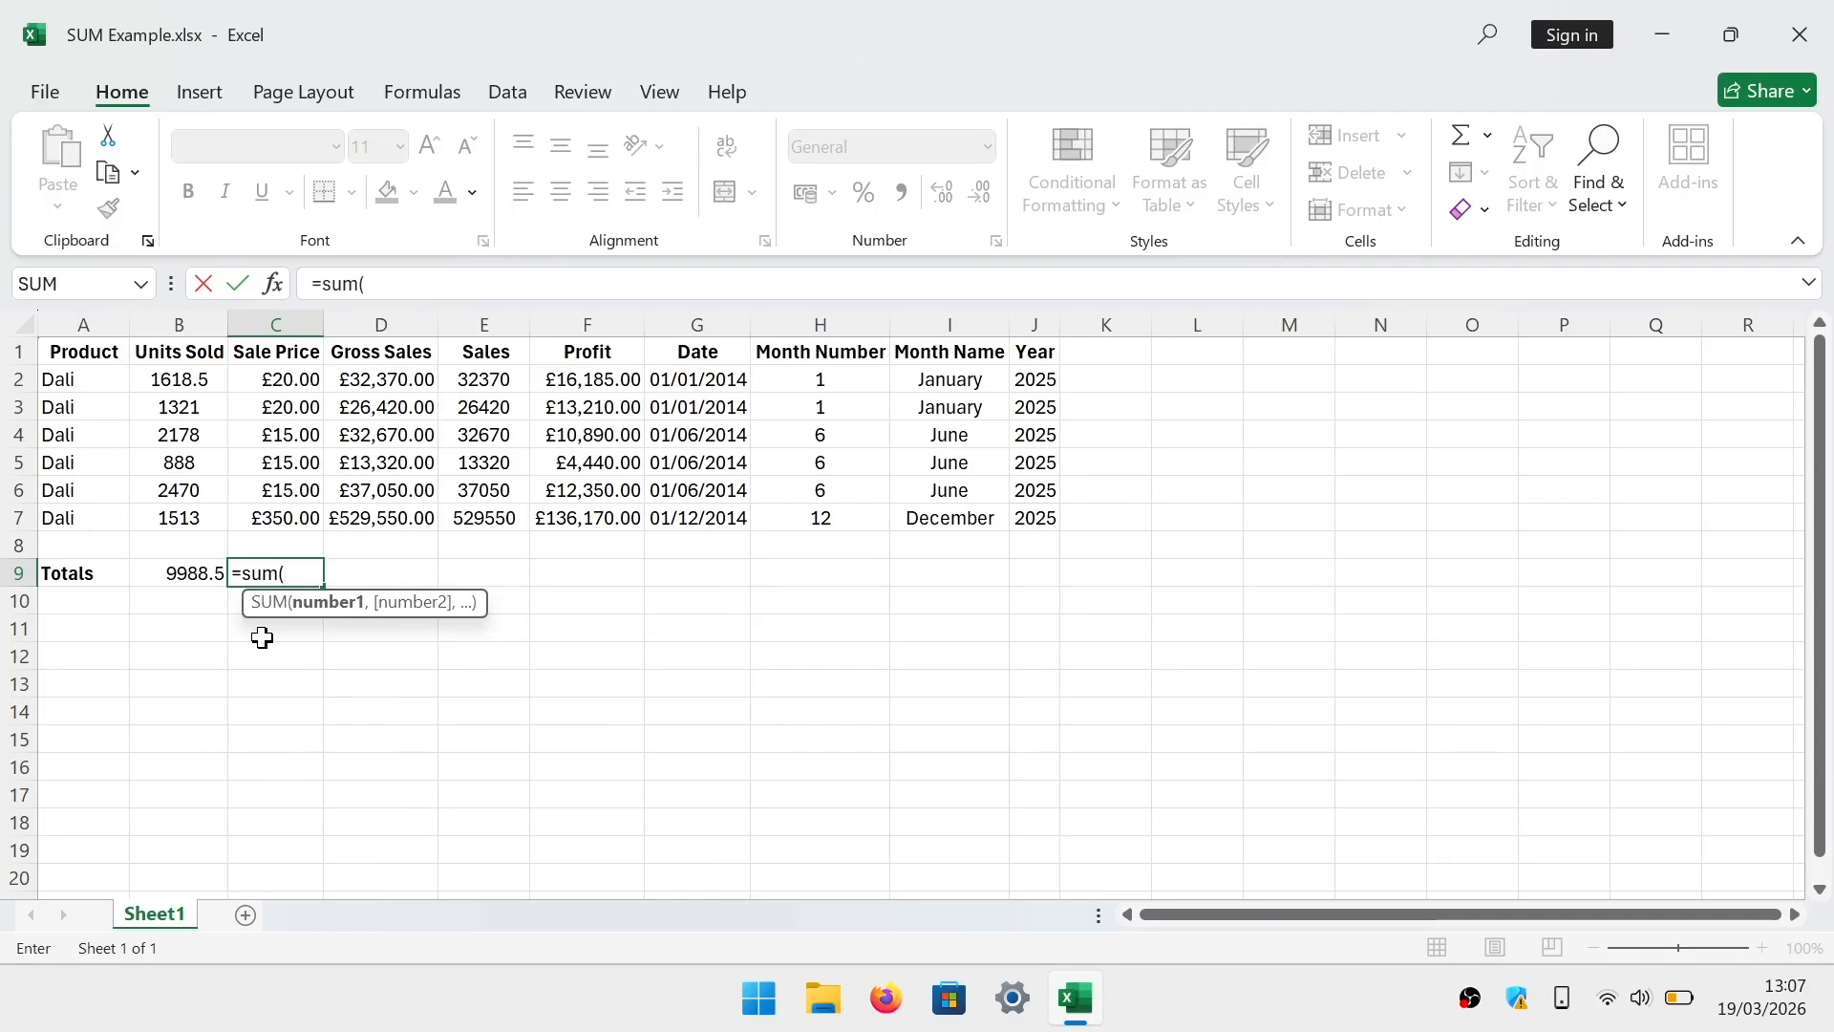
{"action": "left_click", "coordinate": [304, 382]}
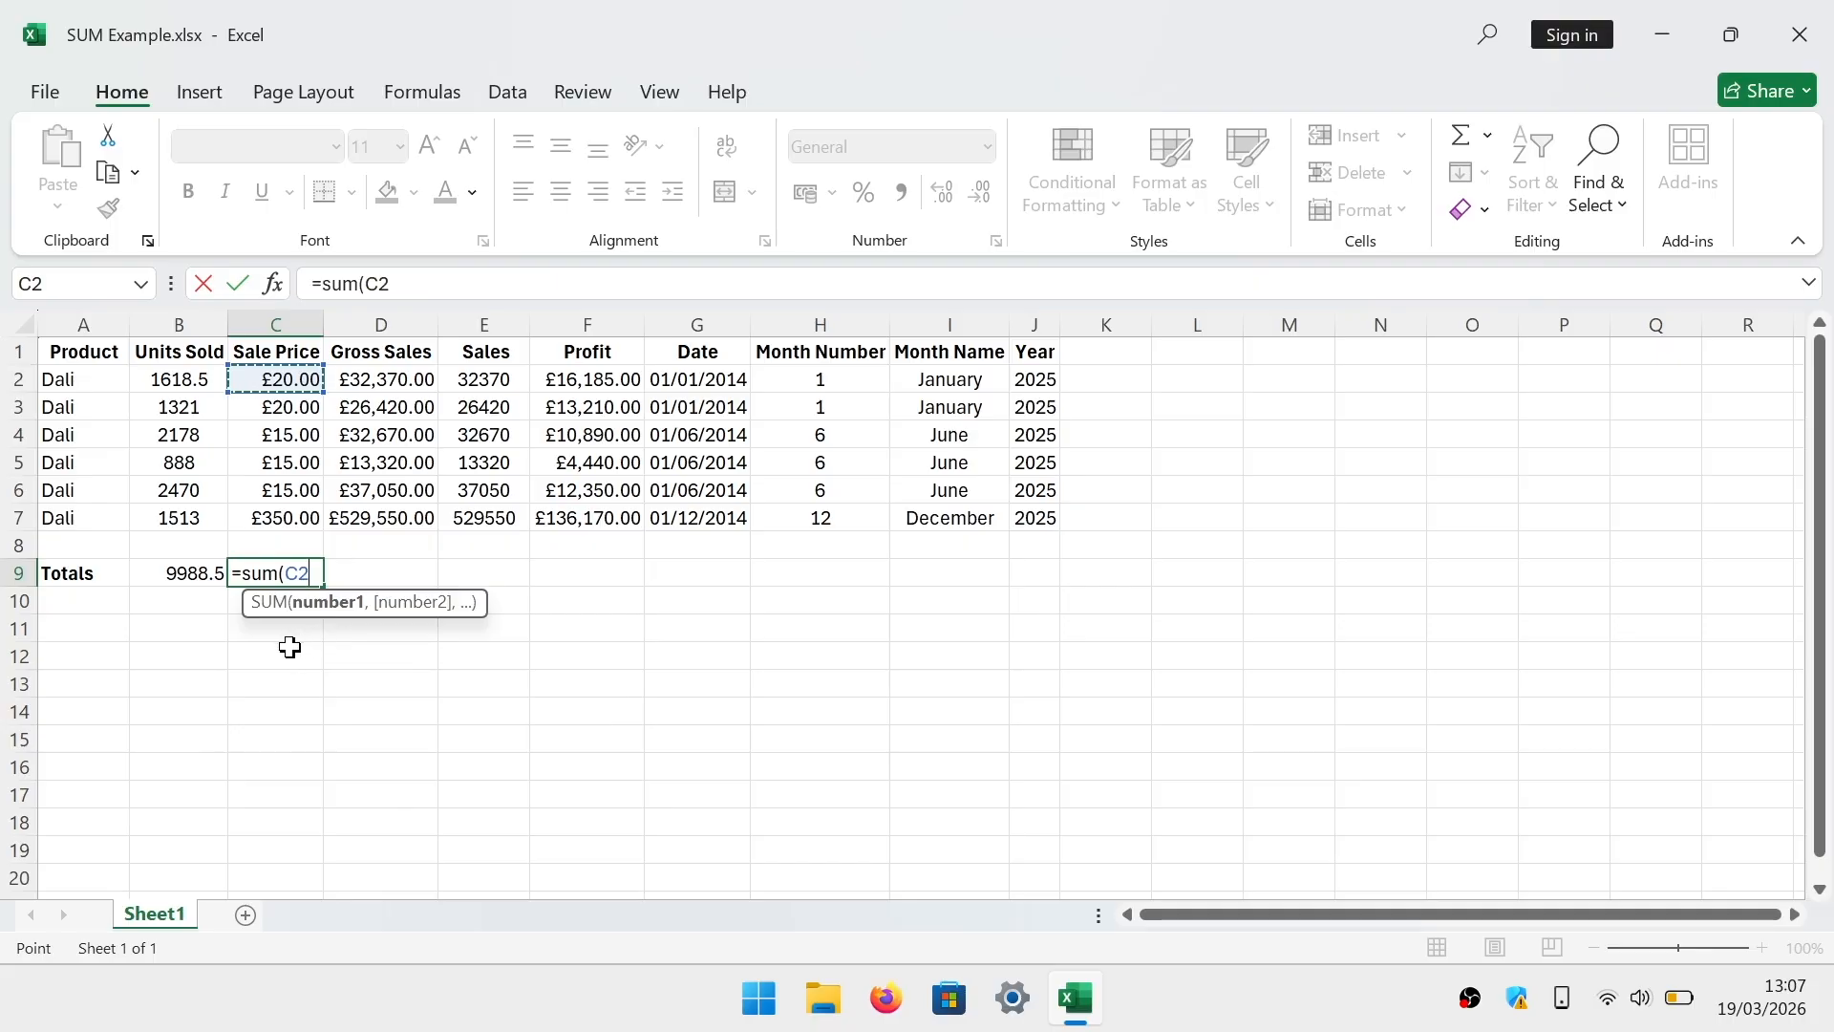
{"action": "key", "text": "BackSpace"}
{"action": "key", "text": "BackSpace"}
{"action": "type", "text": "C2"}
{"action": "type", "text": ","}
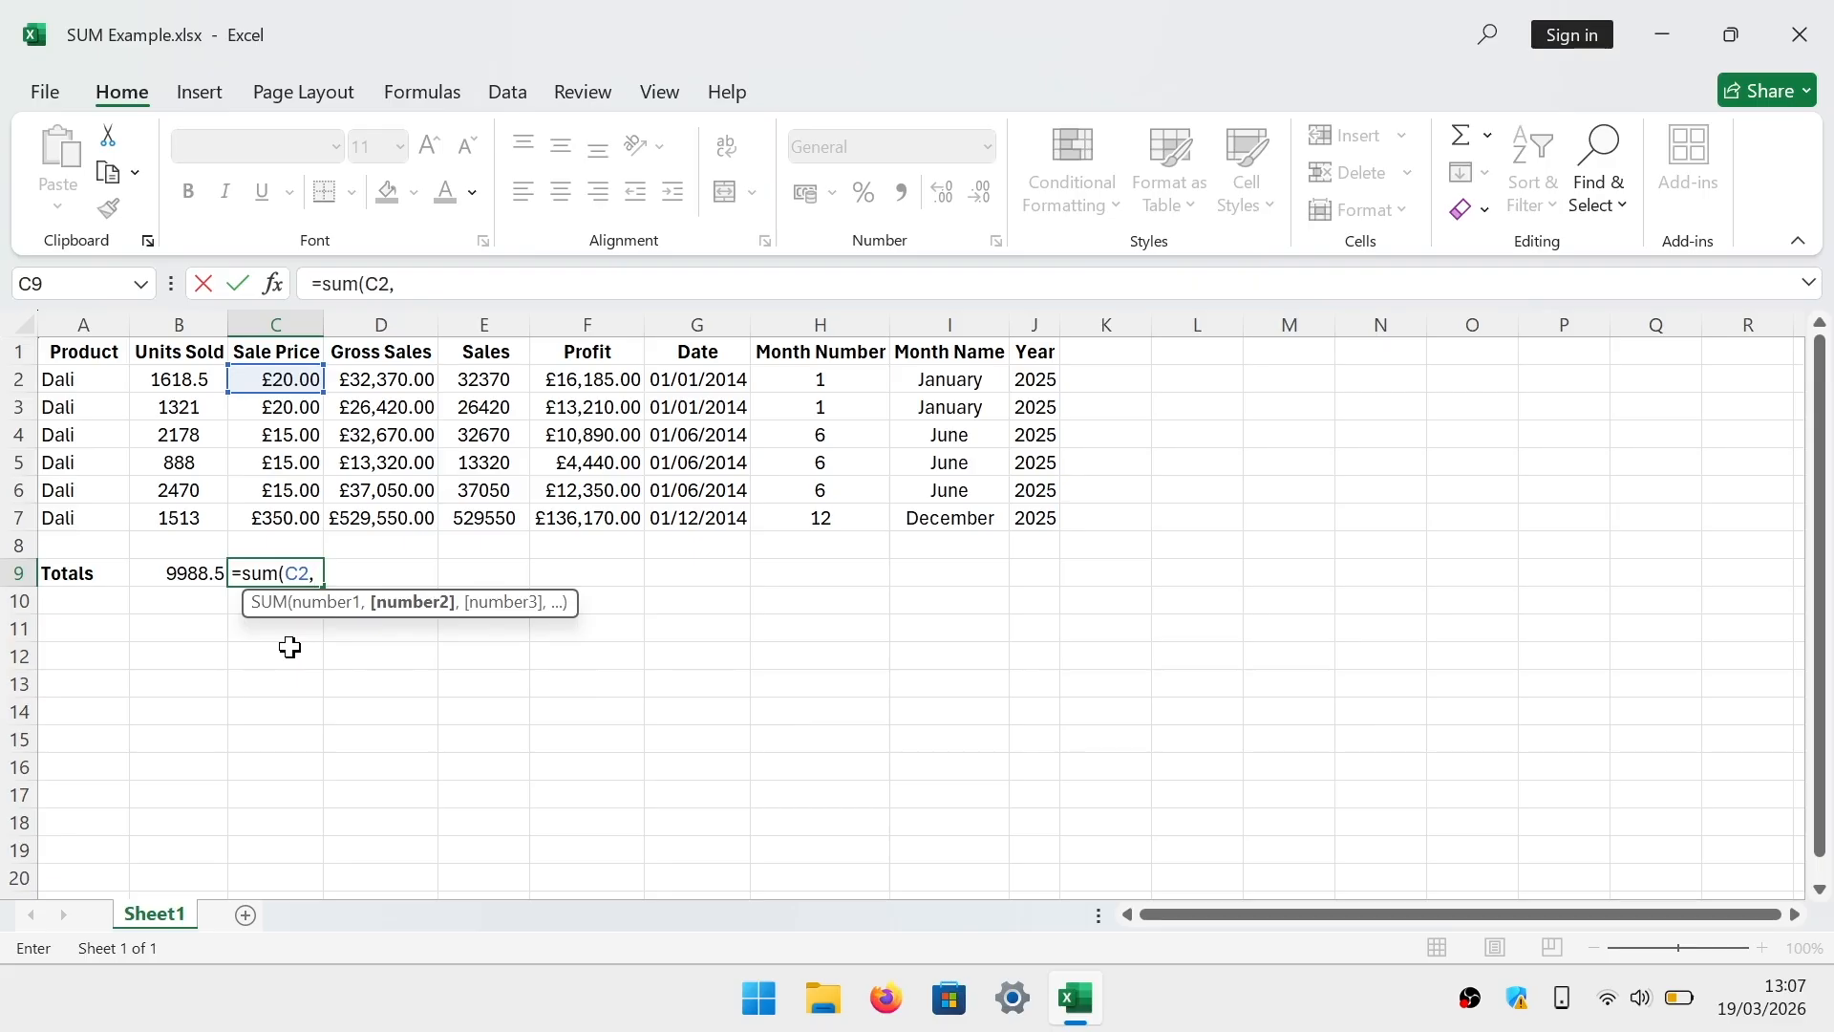
{"action": "type", "text": "C3"}
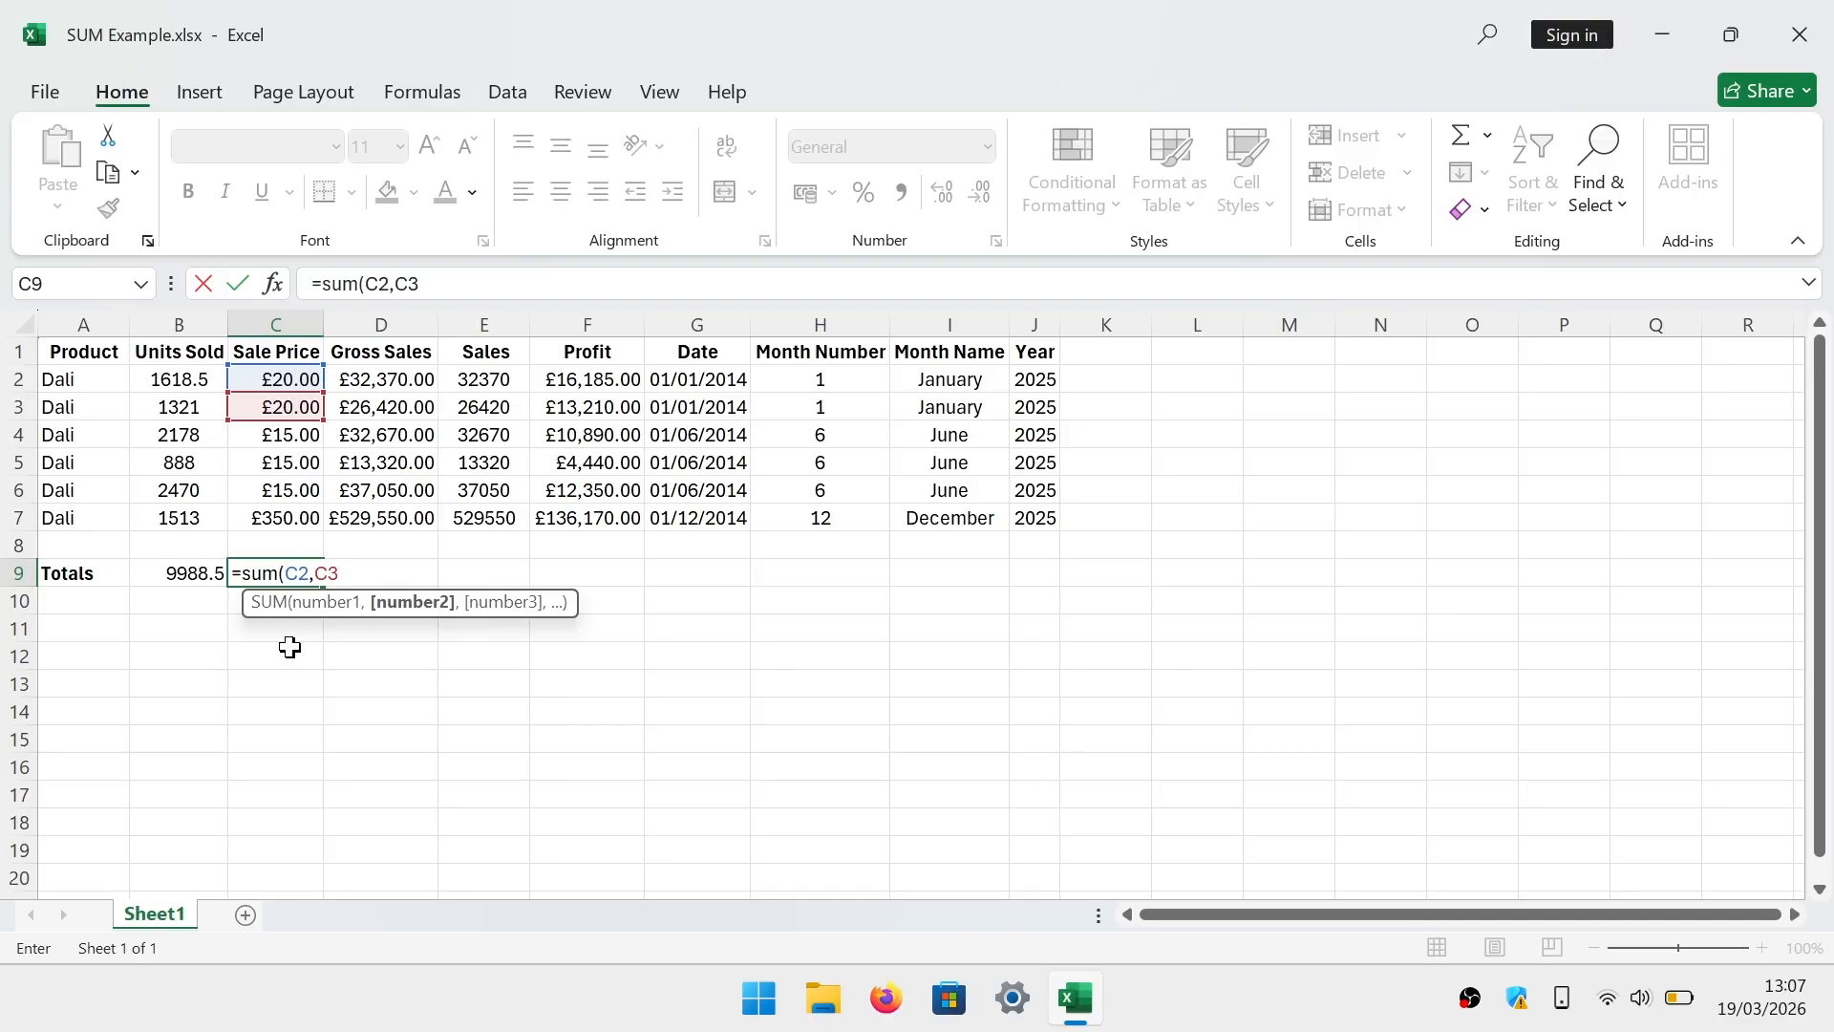
{"action": "type", "text": ")"}
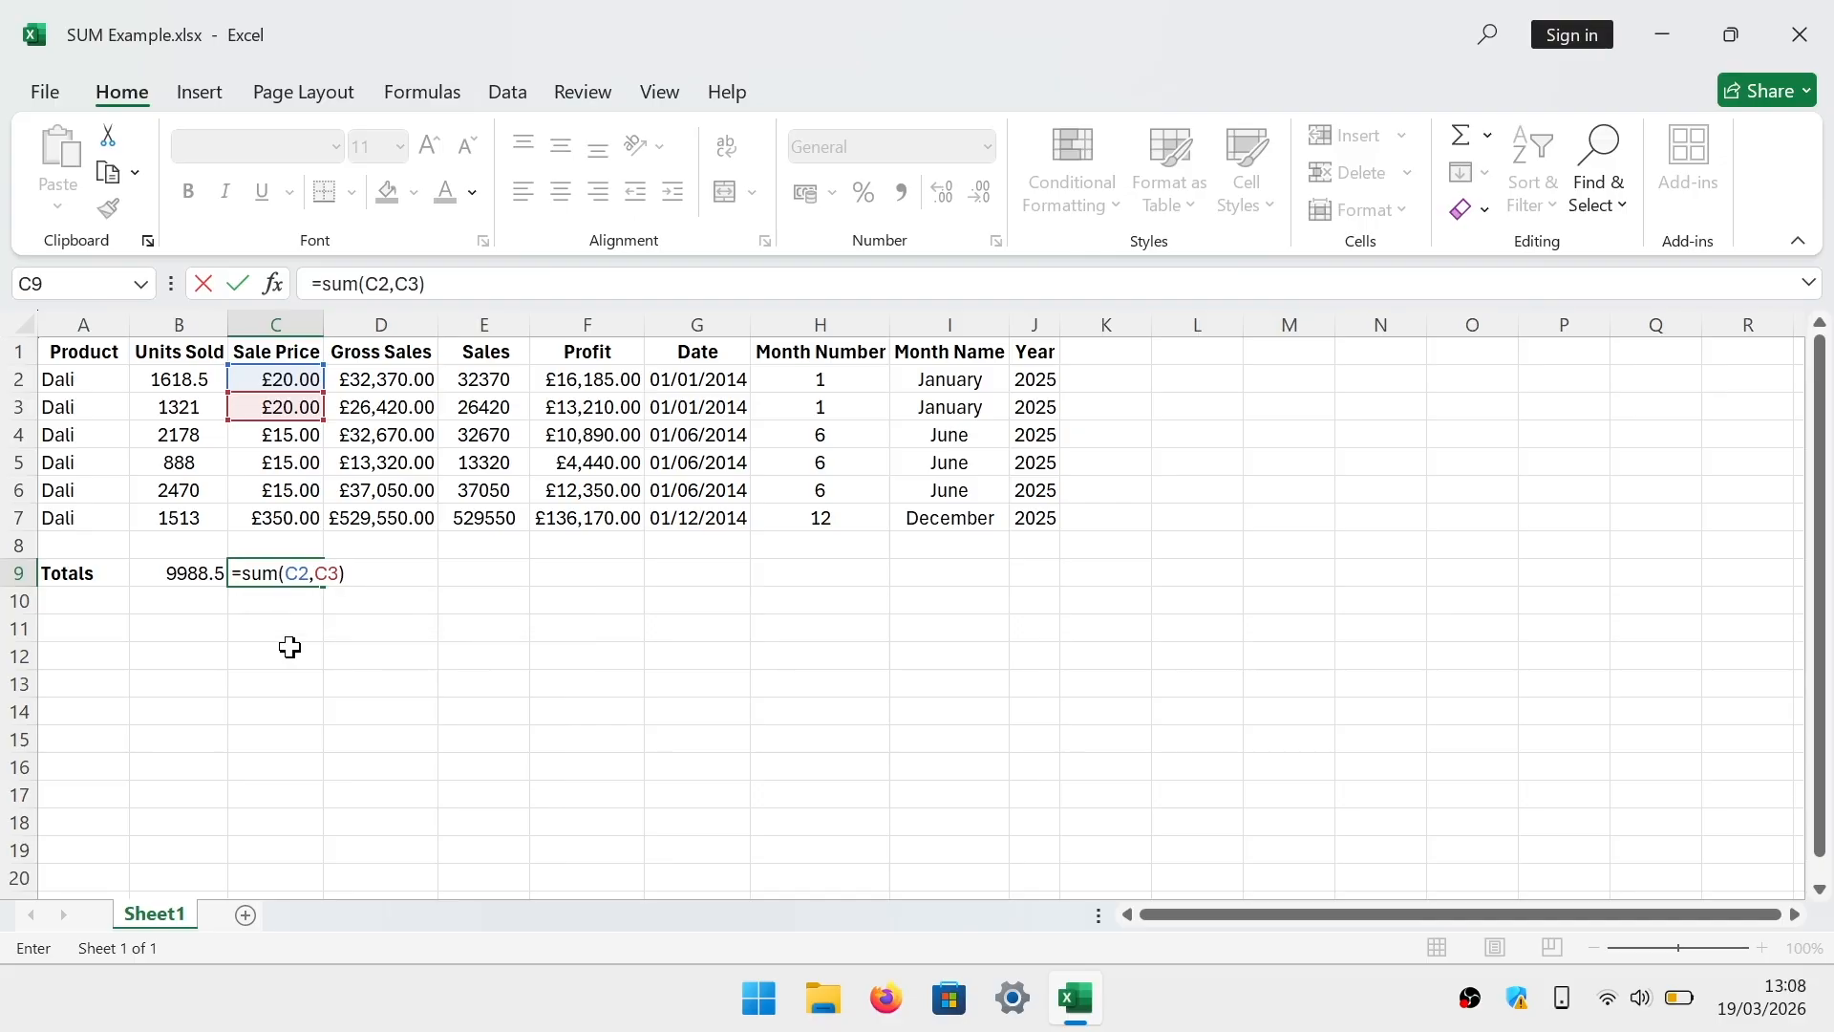
{"action": "key", "text": "Return"}
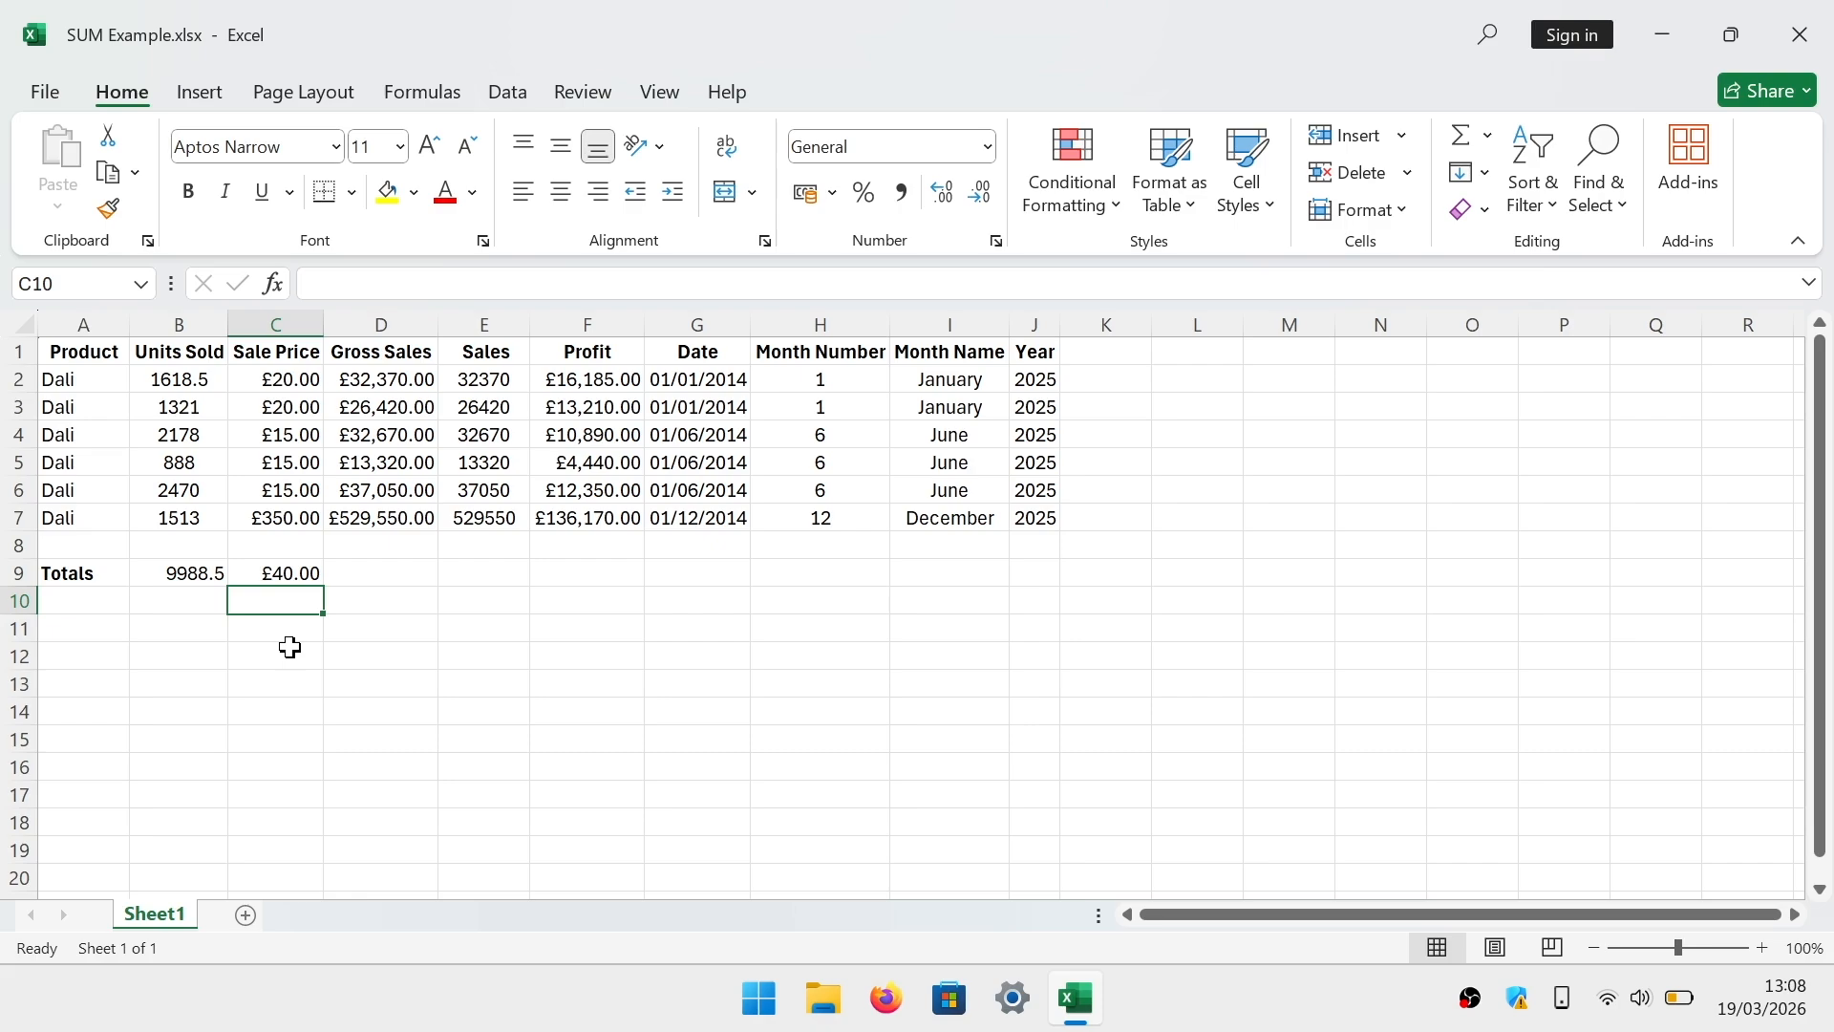
Start a SUM formula in the Gross Sales totals cell D9, up to its opening parenthesis.
{"action": "left_click", "coordinate": [401, 573]}
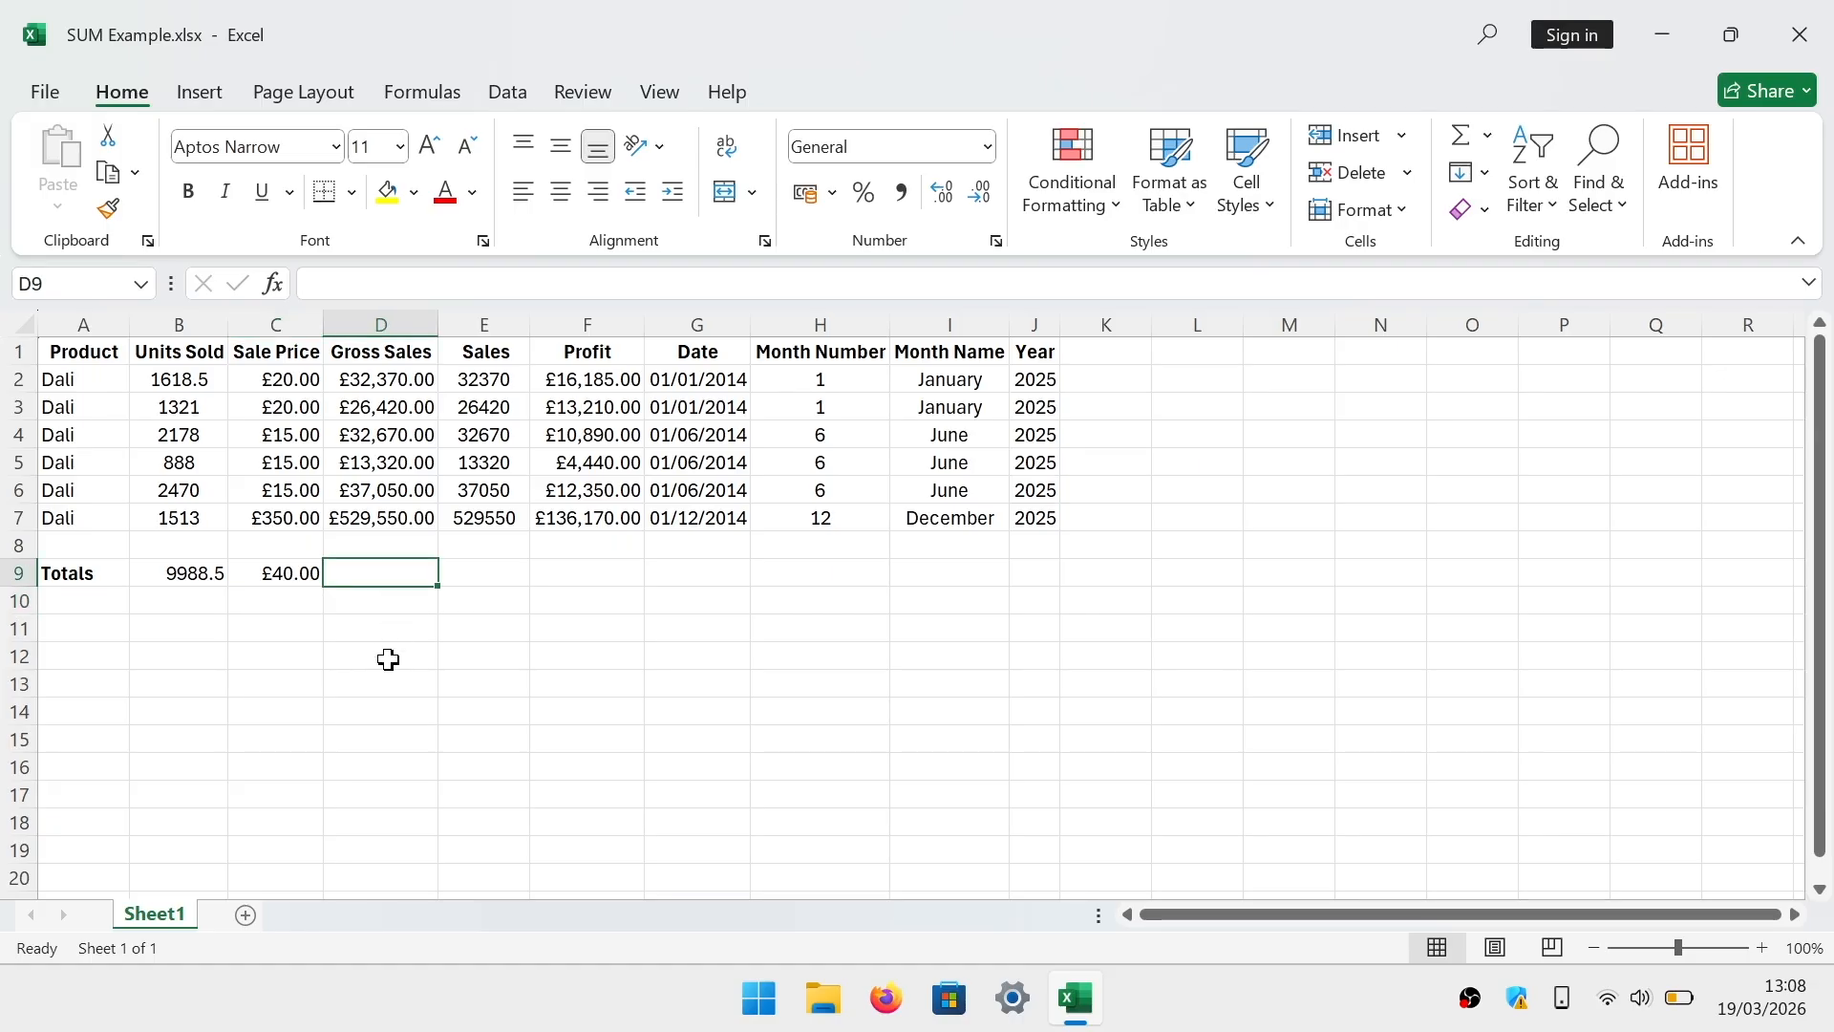
{"action": "type", "text": "="}
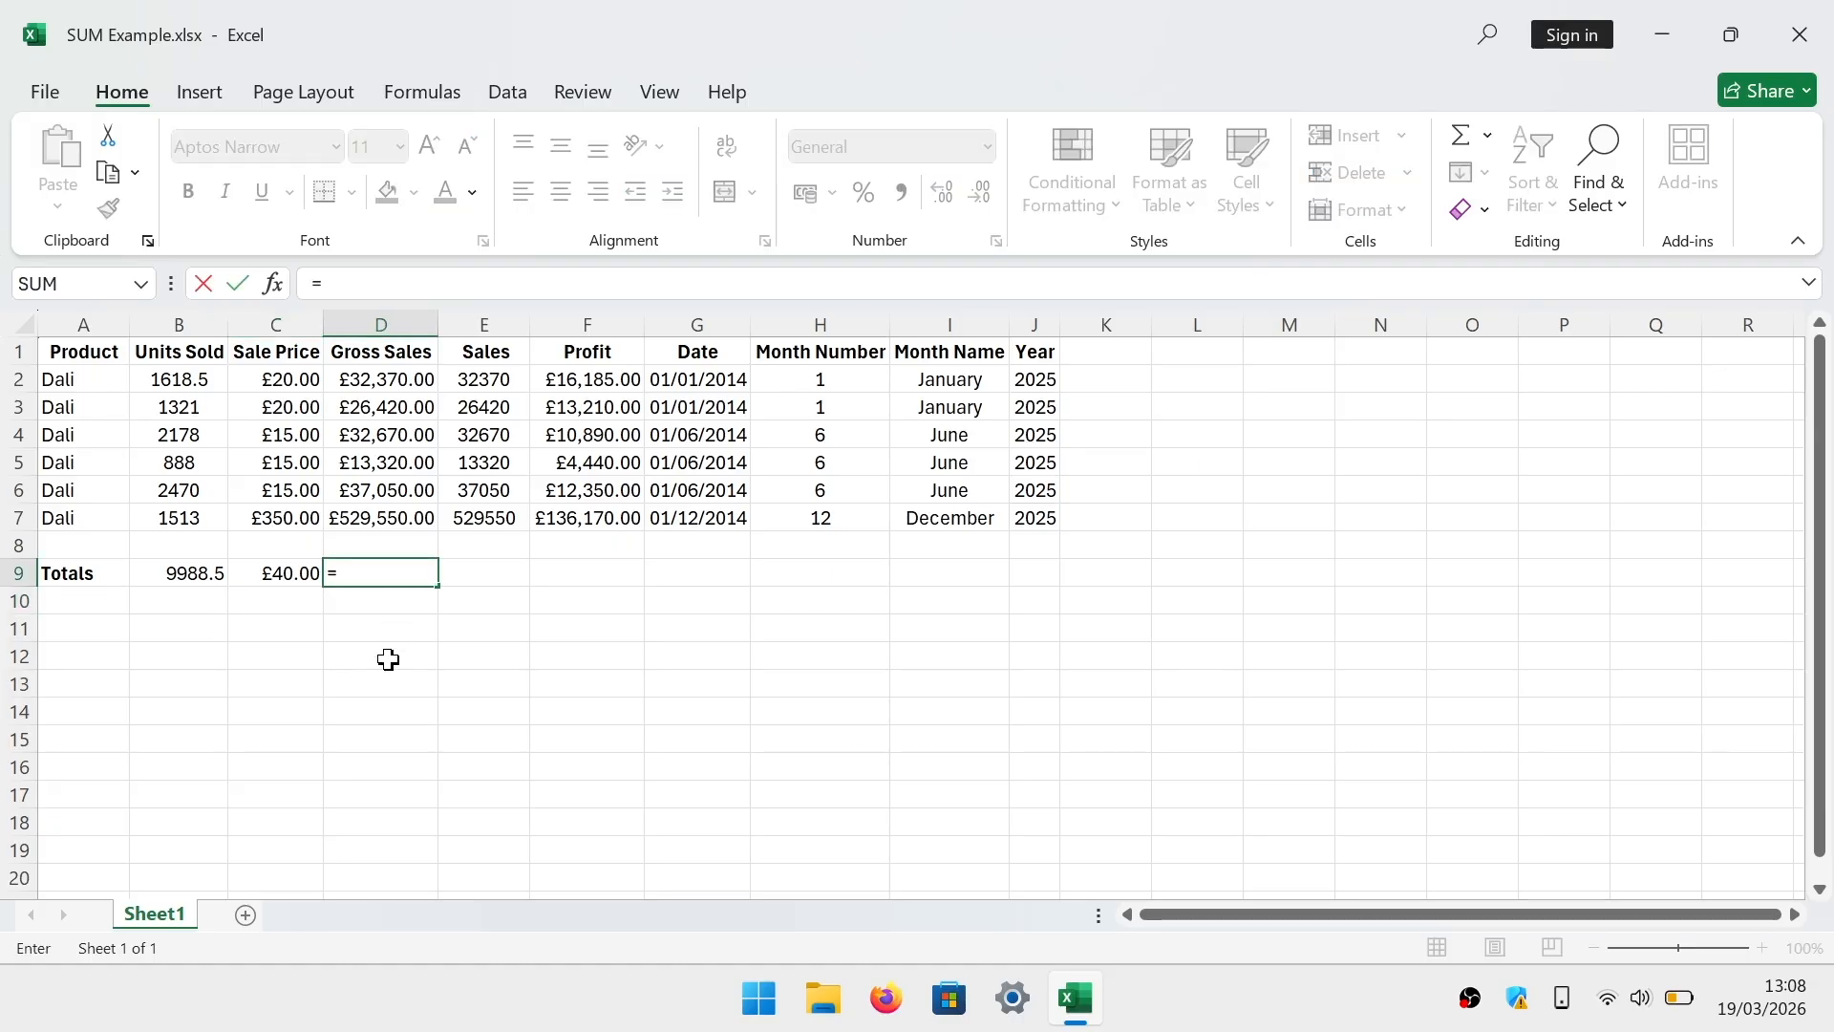
{"action": "type", "text": "sum"}
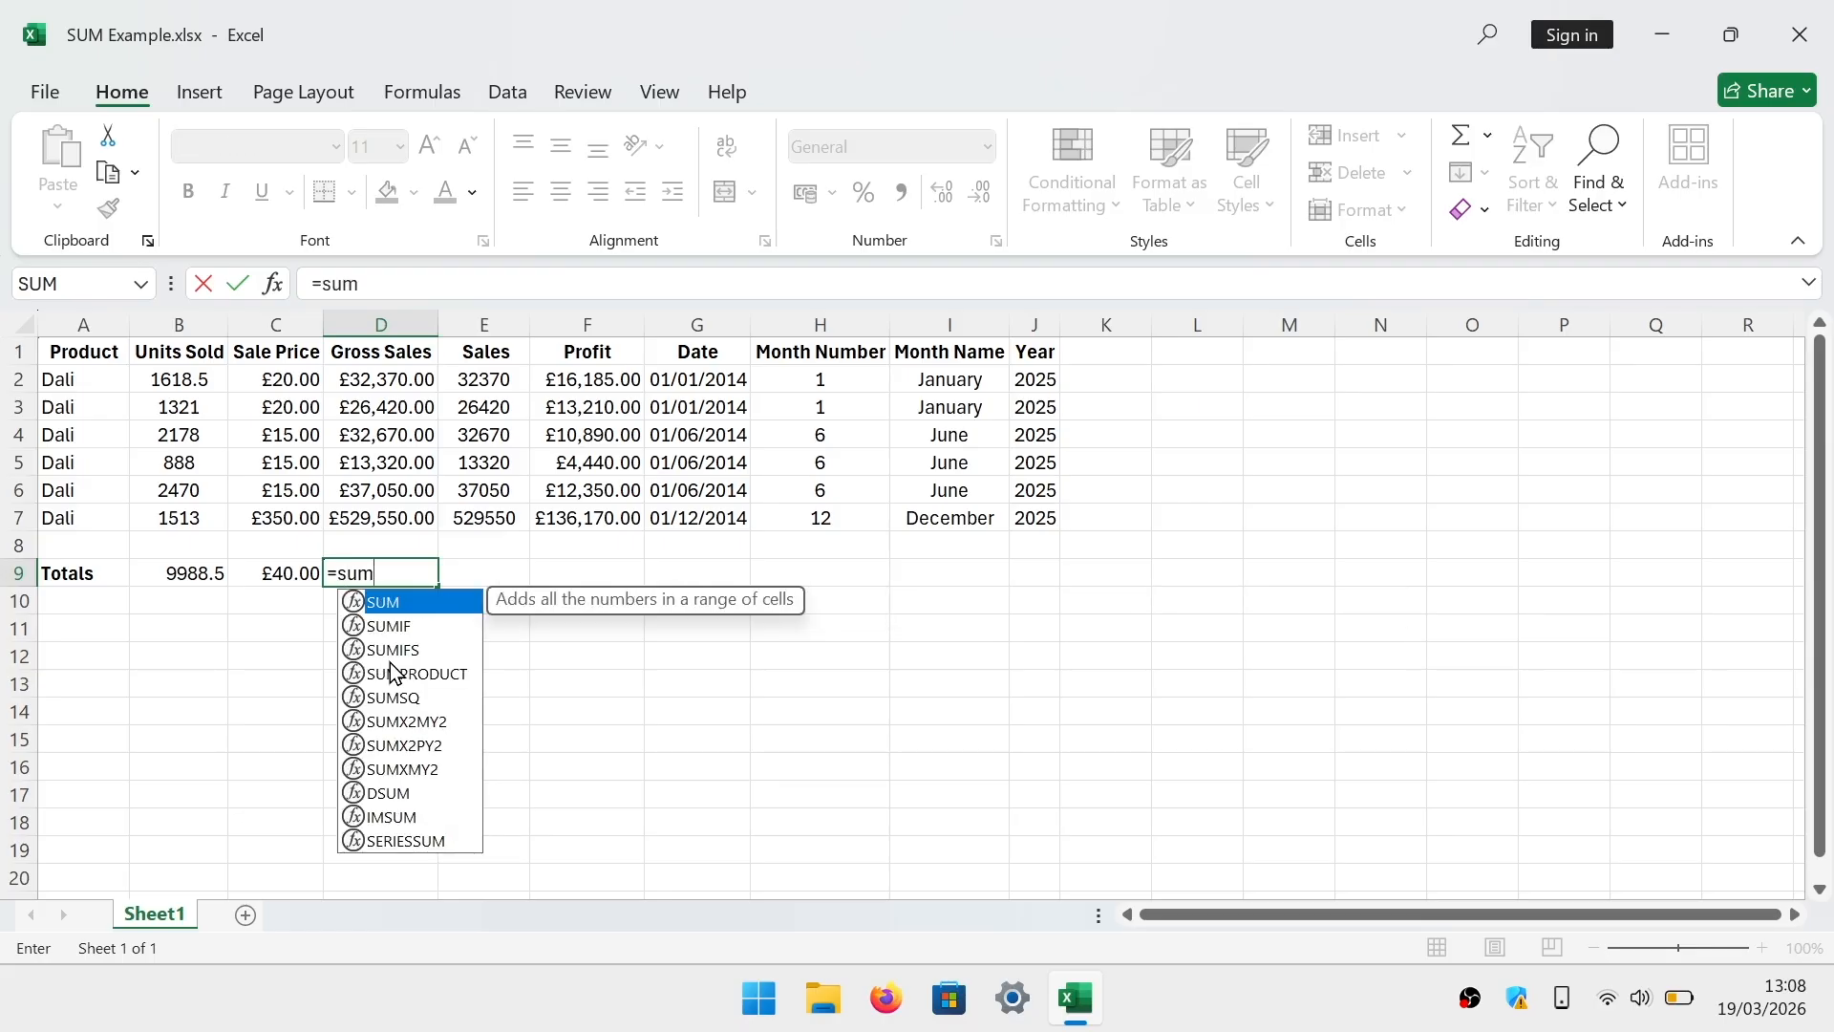
{"action": "type", "text": "("}
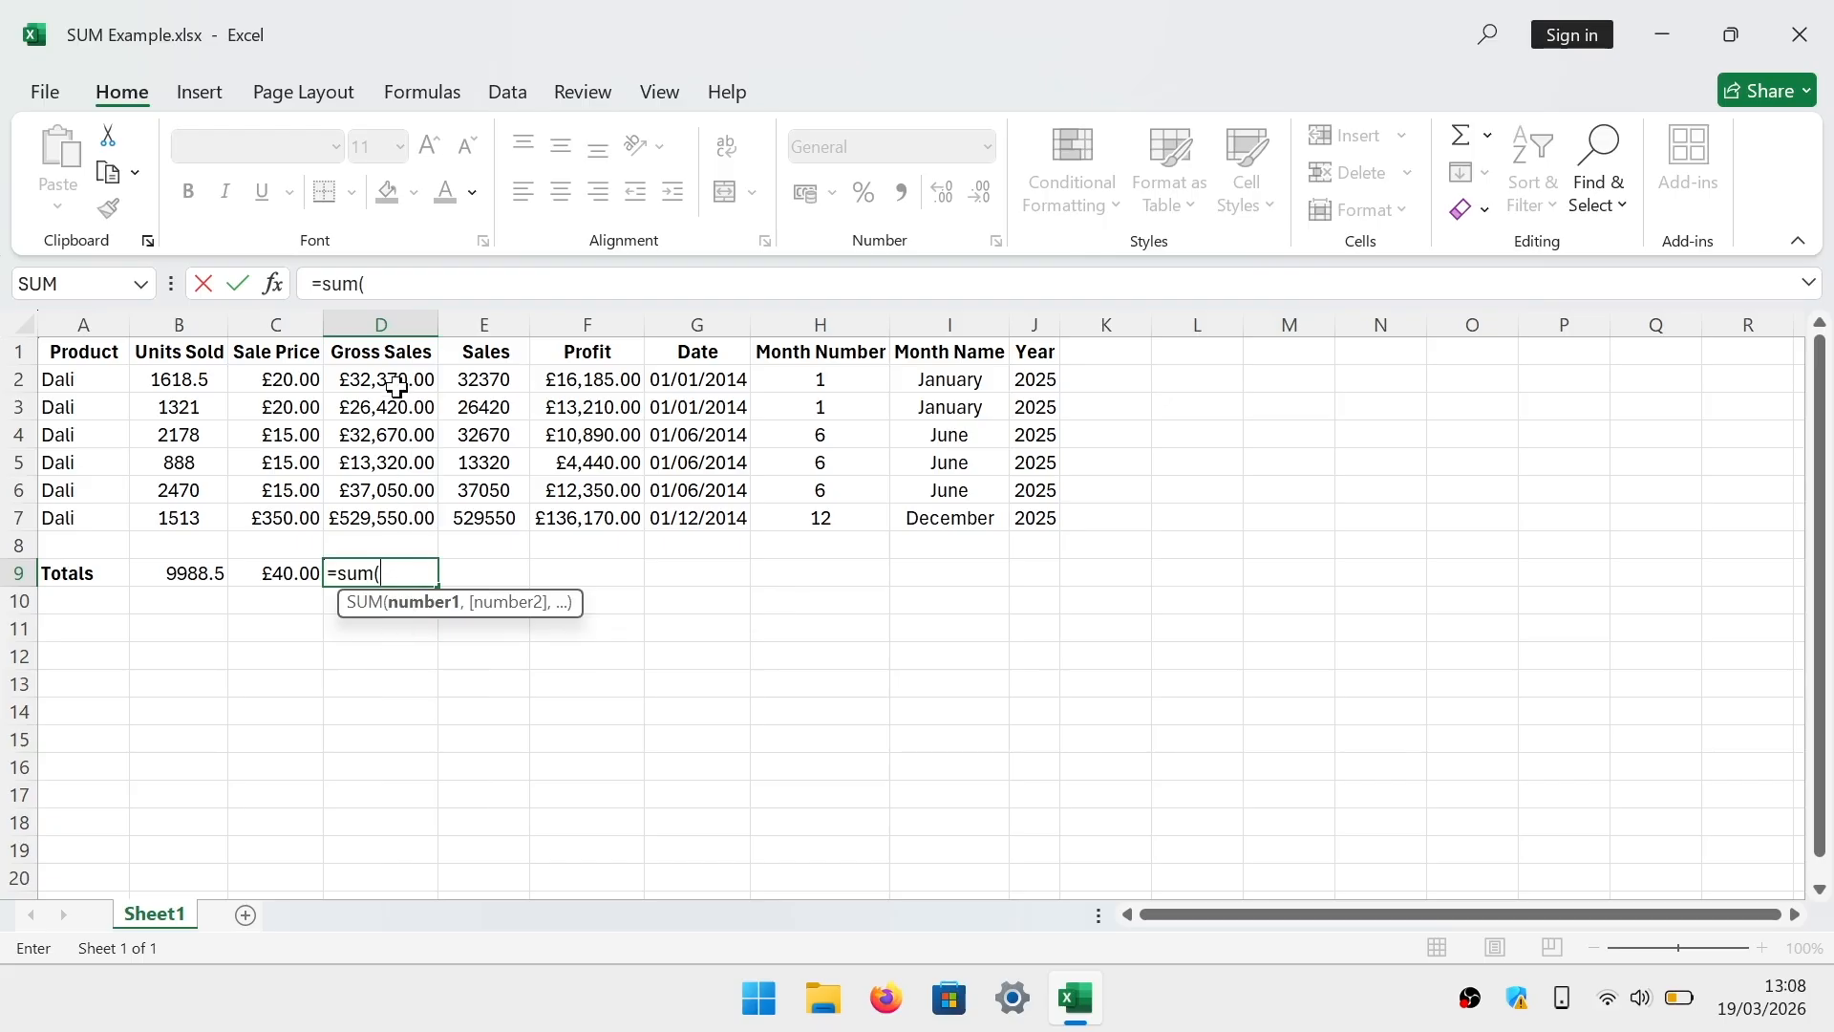
{"action": "left_click_drag", "start_coordinate": [396, 382], "coordinate": [387, 514]}
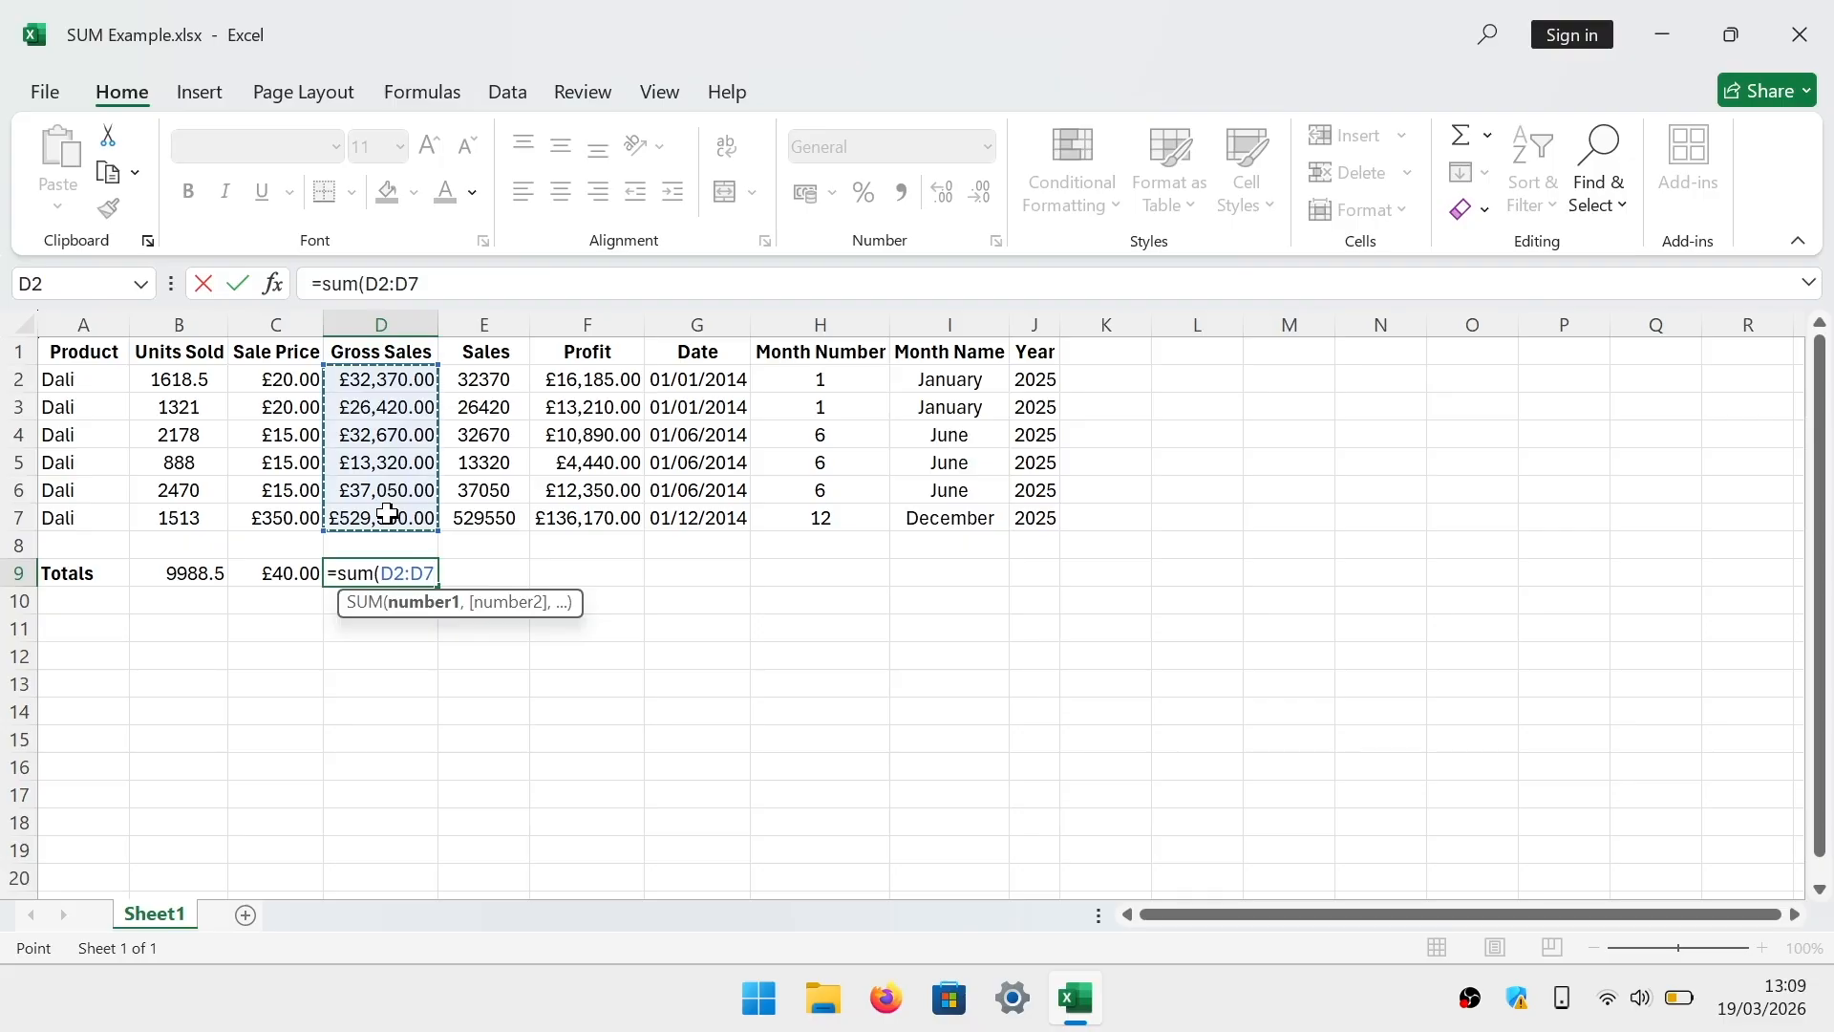
{"action": "key", "text": "BackSpace"}
{"action": "key", "text": "BackSpace"}
{"action": "key", "text": "BackSpace"}
{"action": "key", "text": "BackSpace"}
{"action": "key", "text": "BackSpace"}
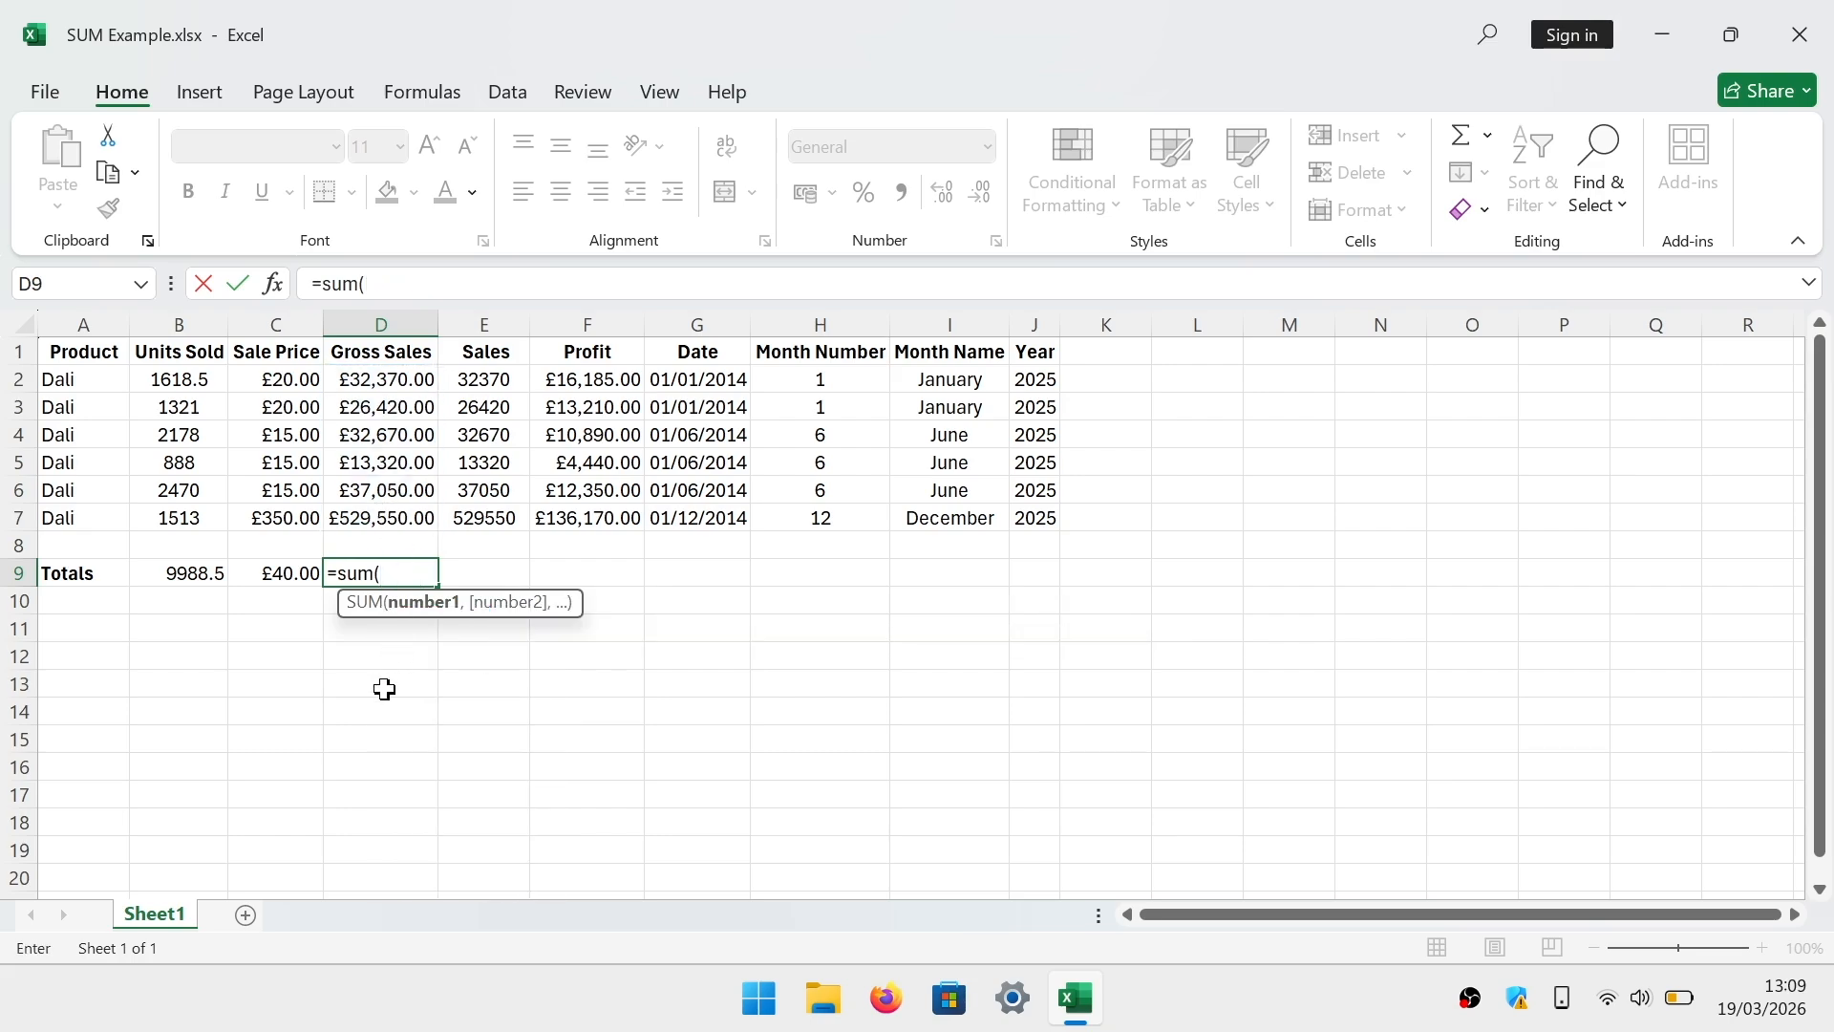
Complete the SUM formula in D9 with the Gross Sales range D2:D7 and enter it.
{"action": "type", "text": "D2"}
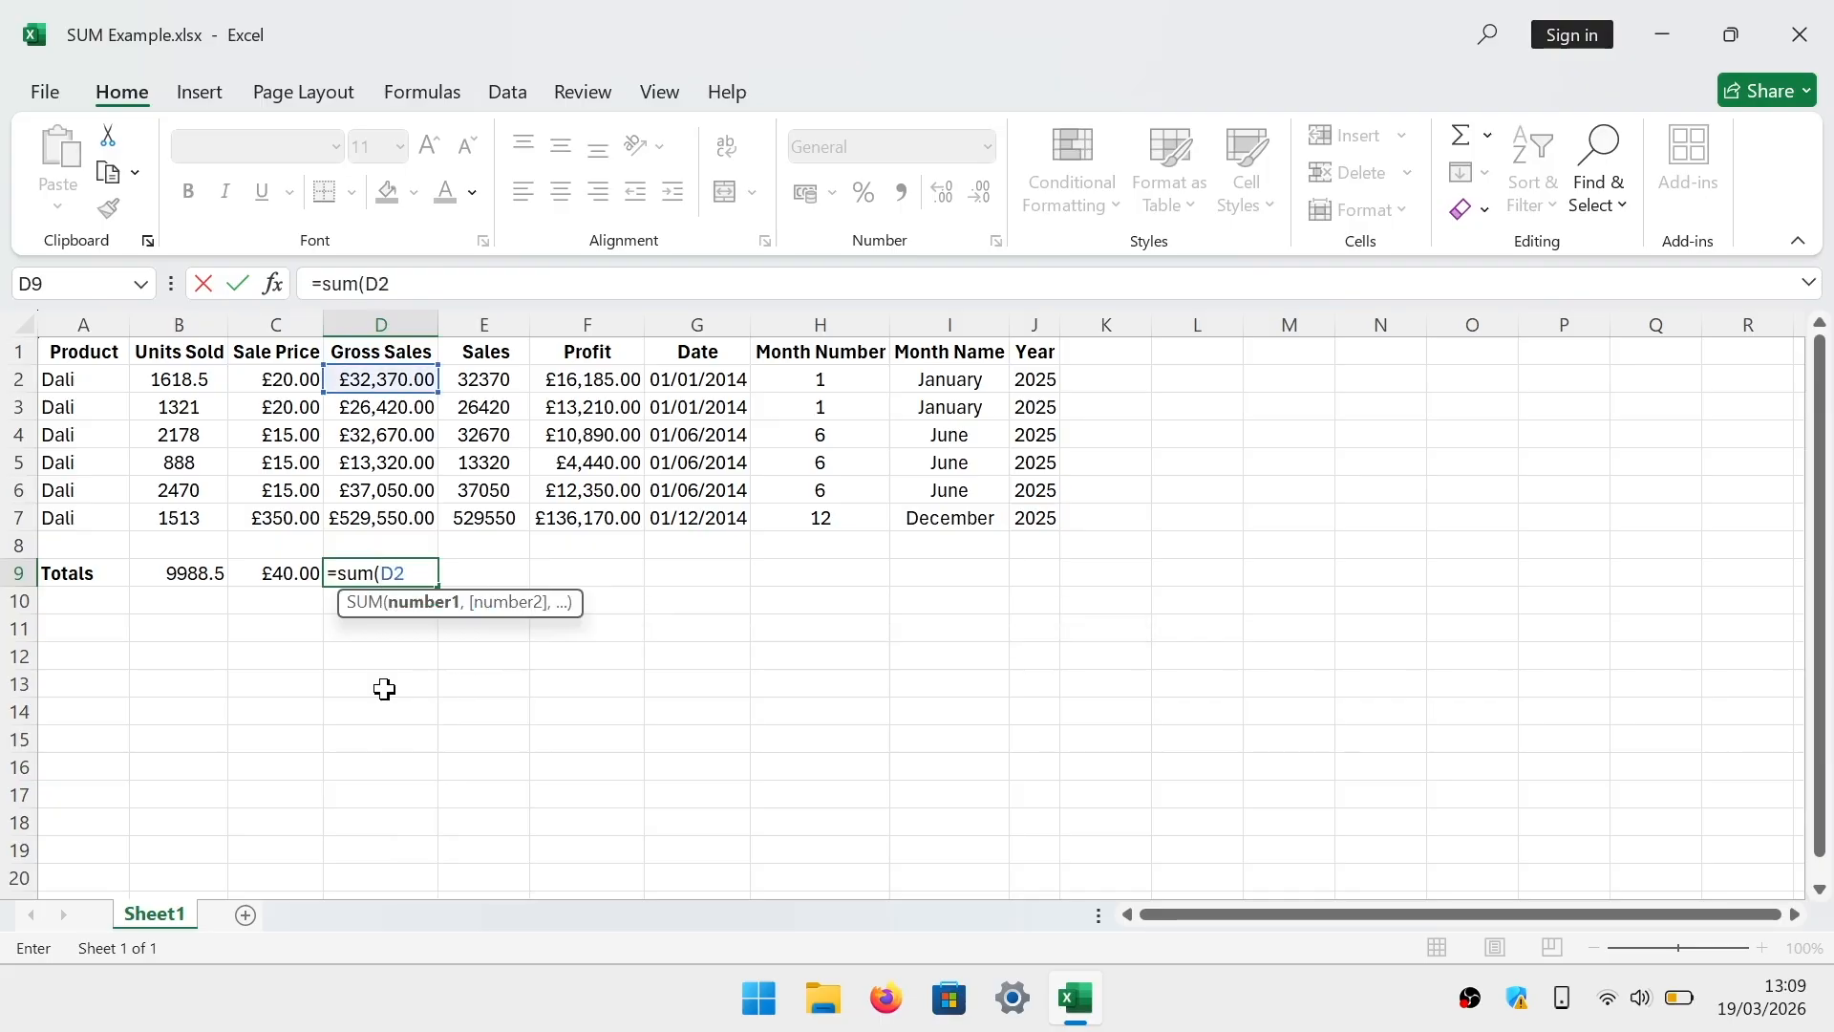
{"action": "type", "text": ":D7"}
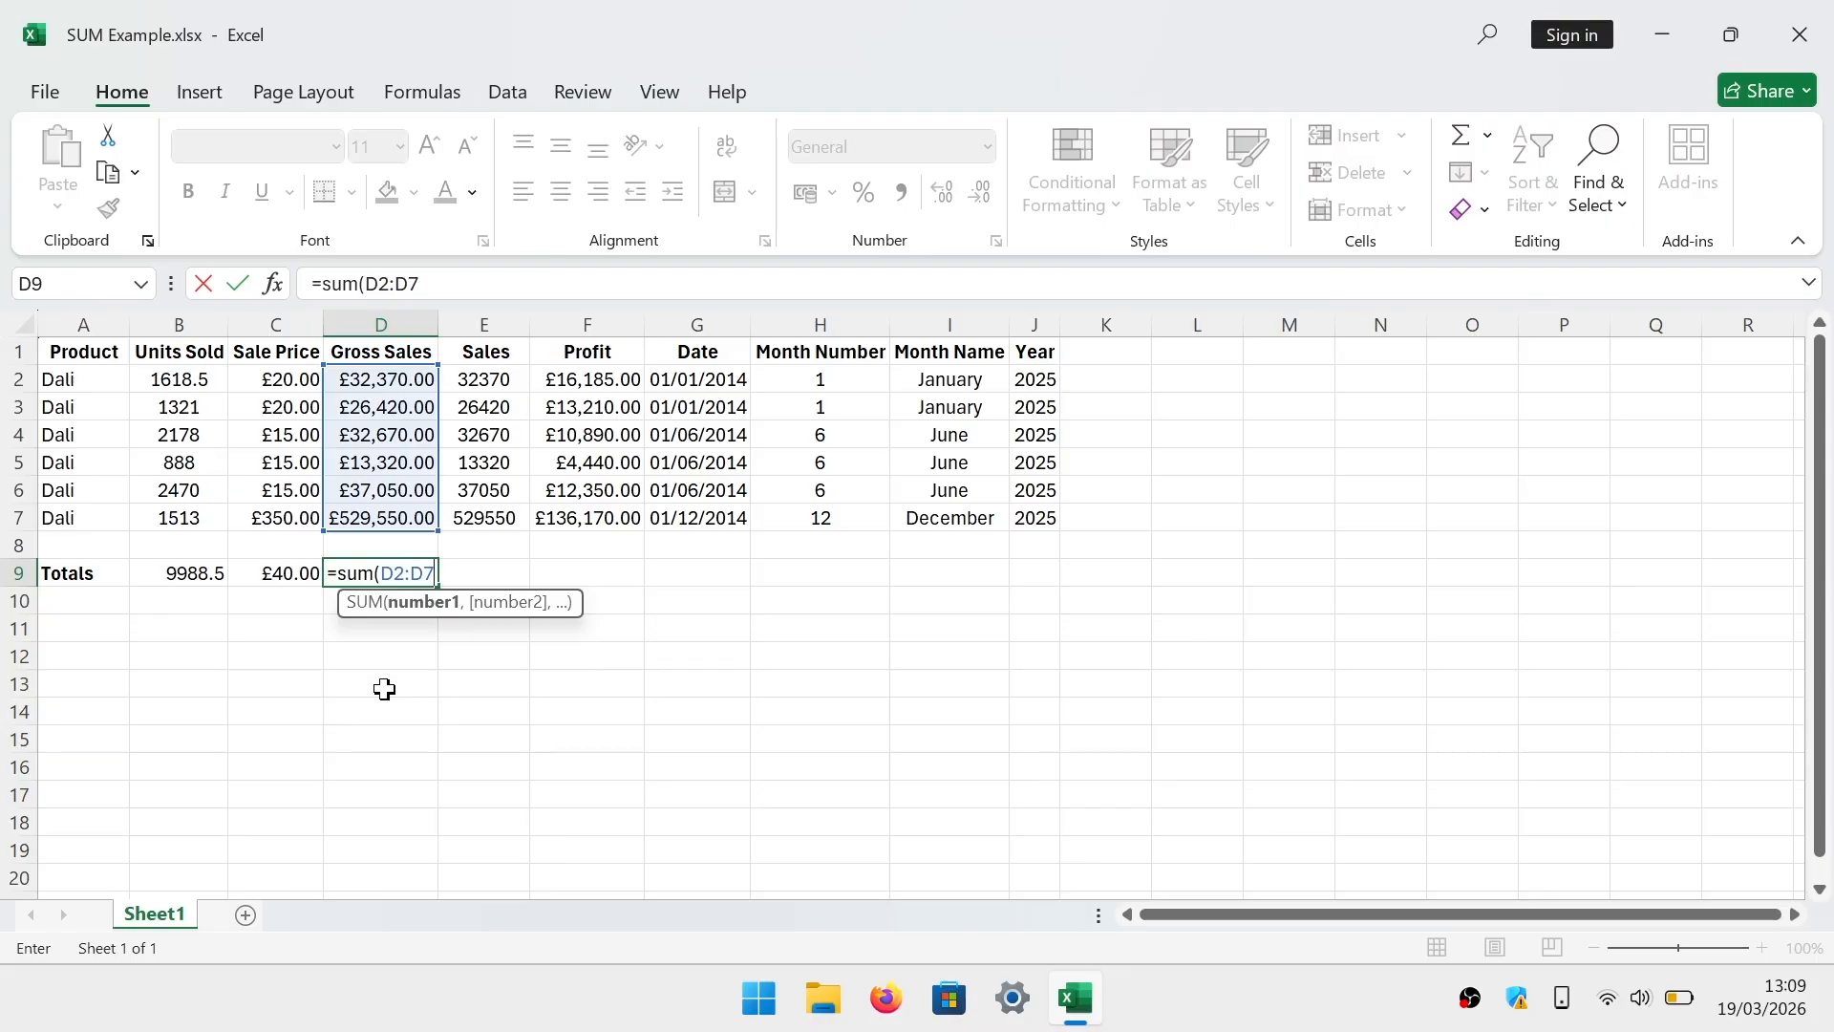
{"action": "type", "text": ")"}
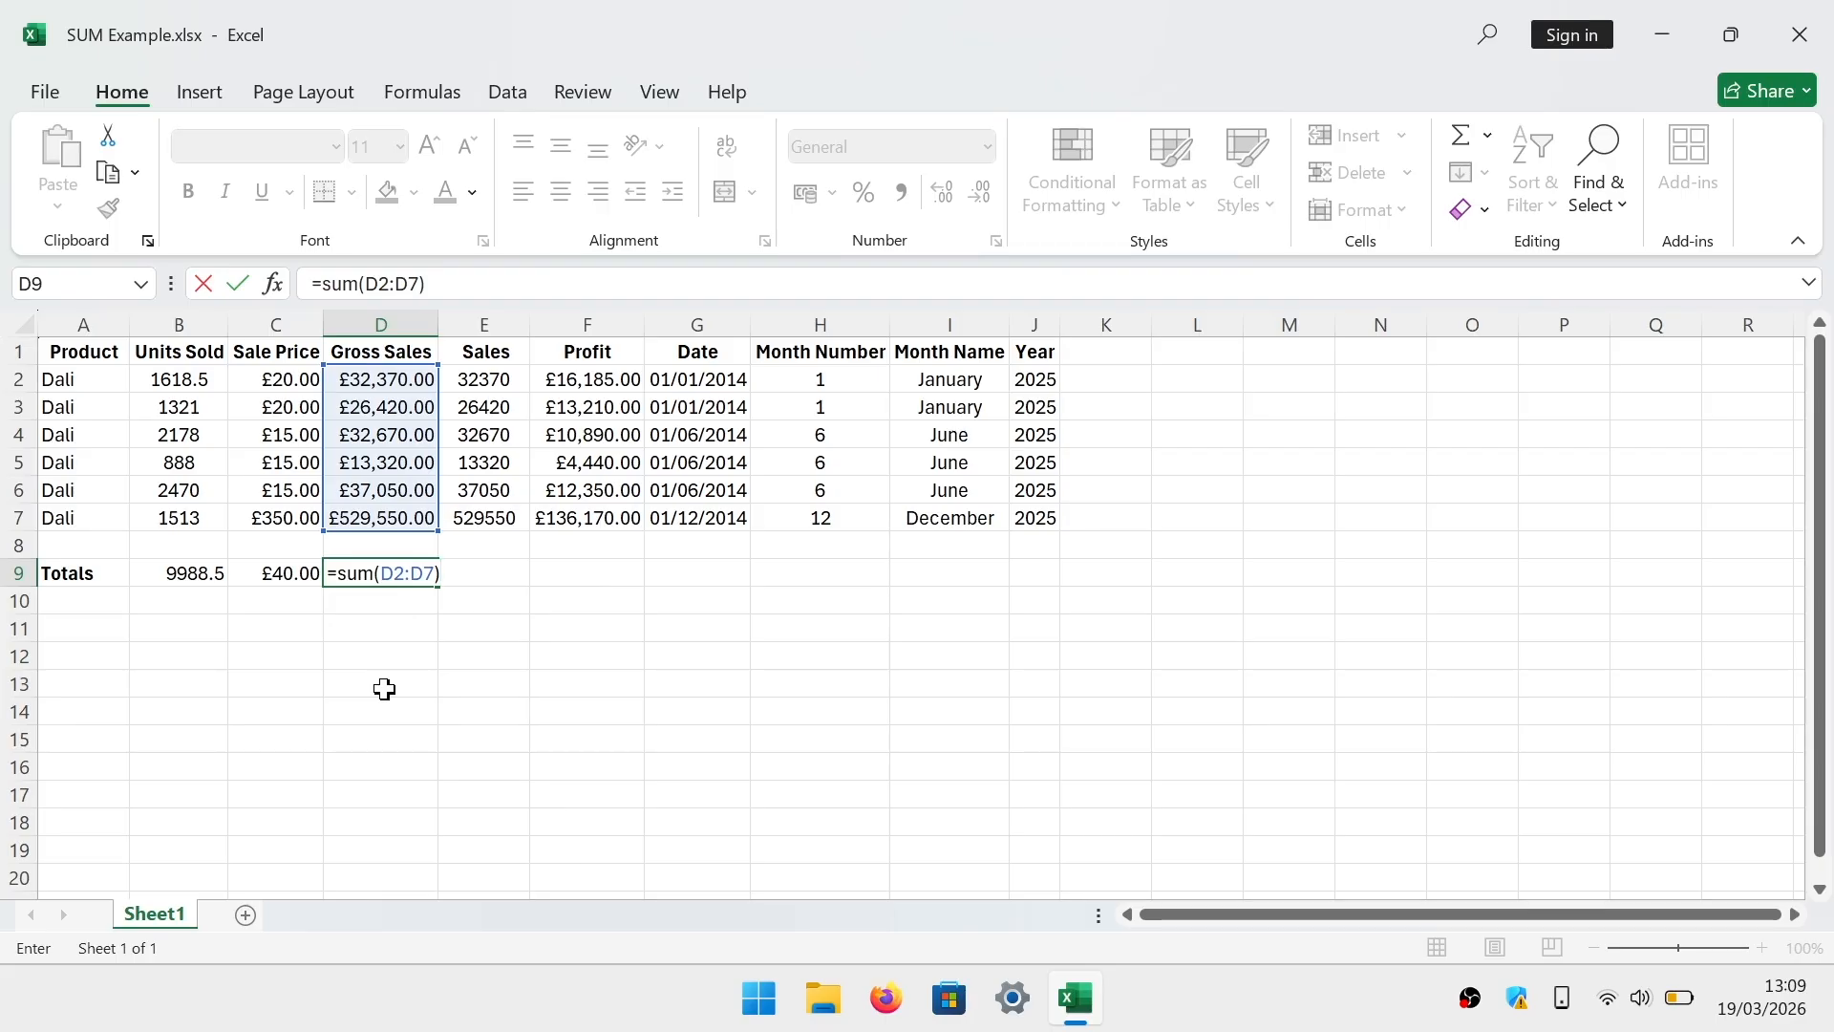
{"action": "key", "text": "Return"}
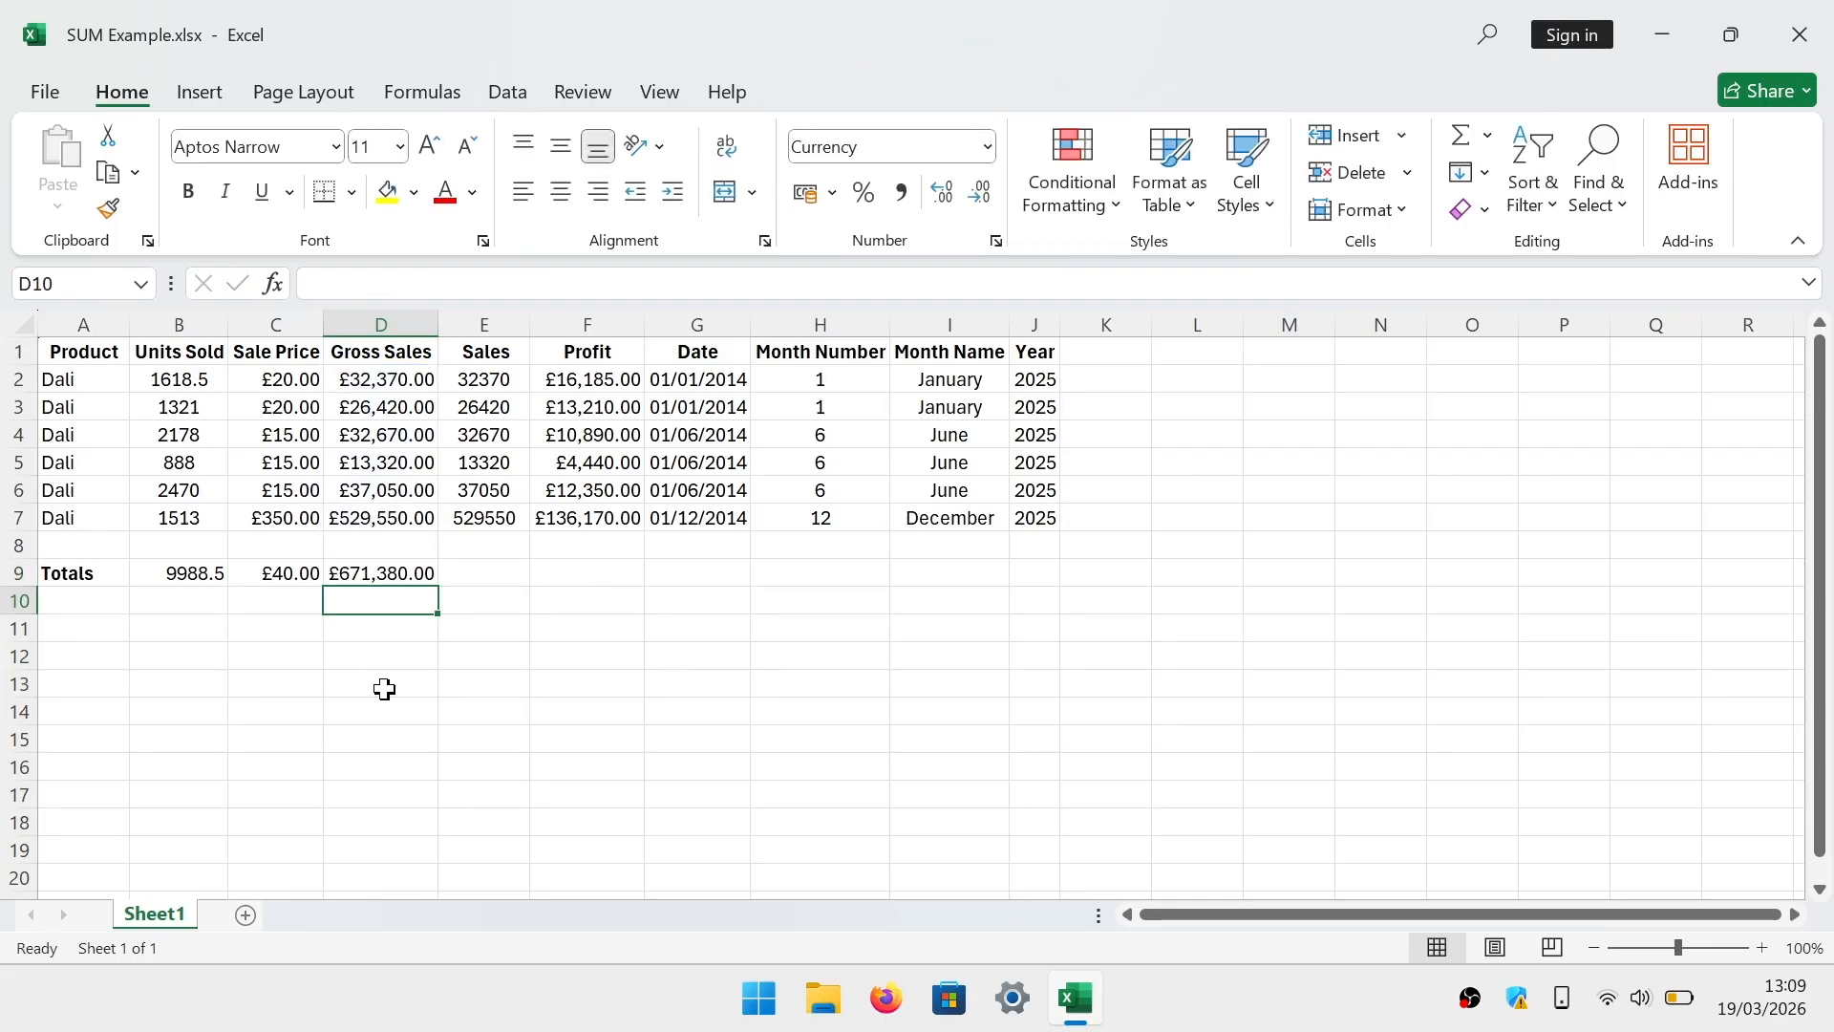
Total the Gross Sales and Profit ranges together in cell L9 with the formula =SUM(D2:D7,F2:F7).
{"action": "left_click", "coordinate": [494, 573]}
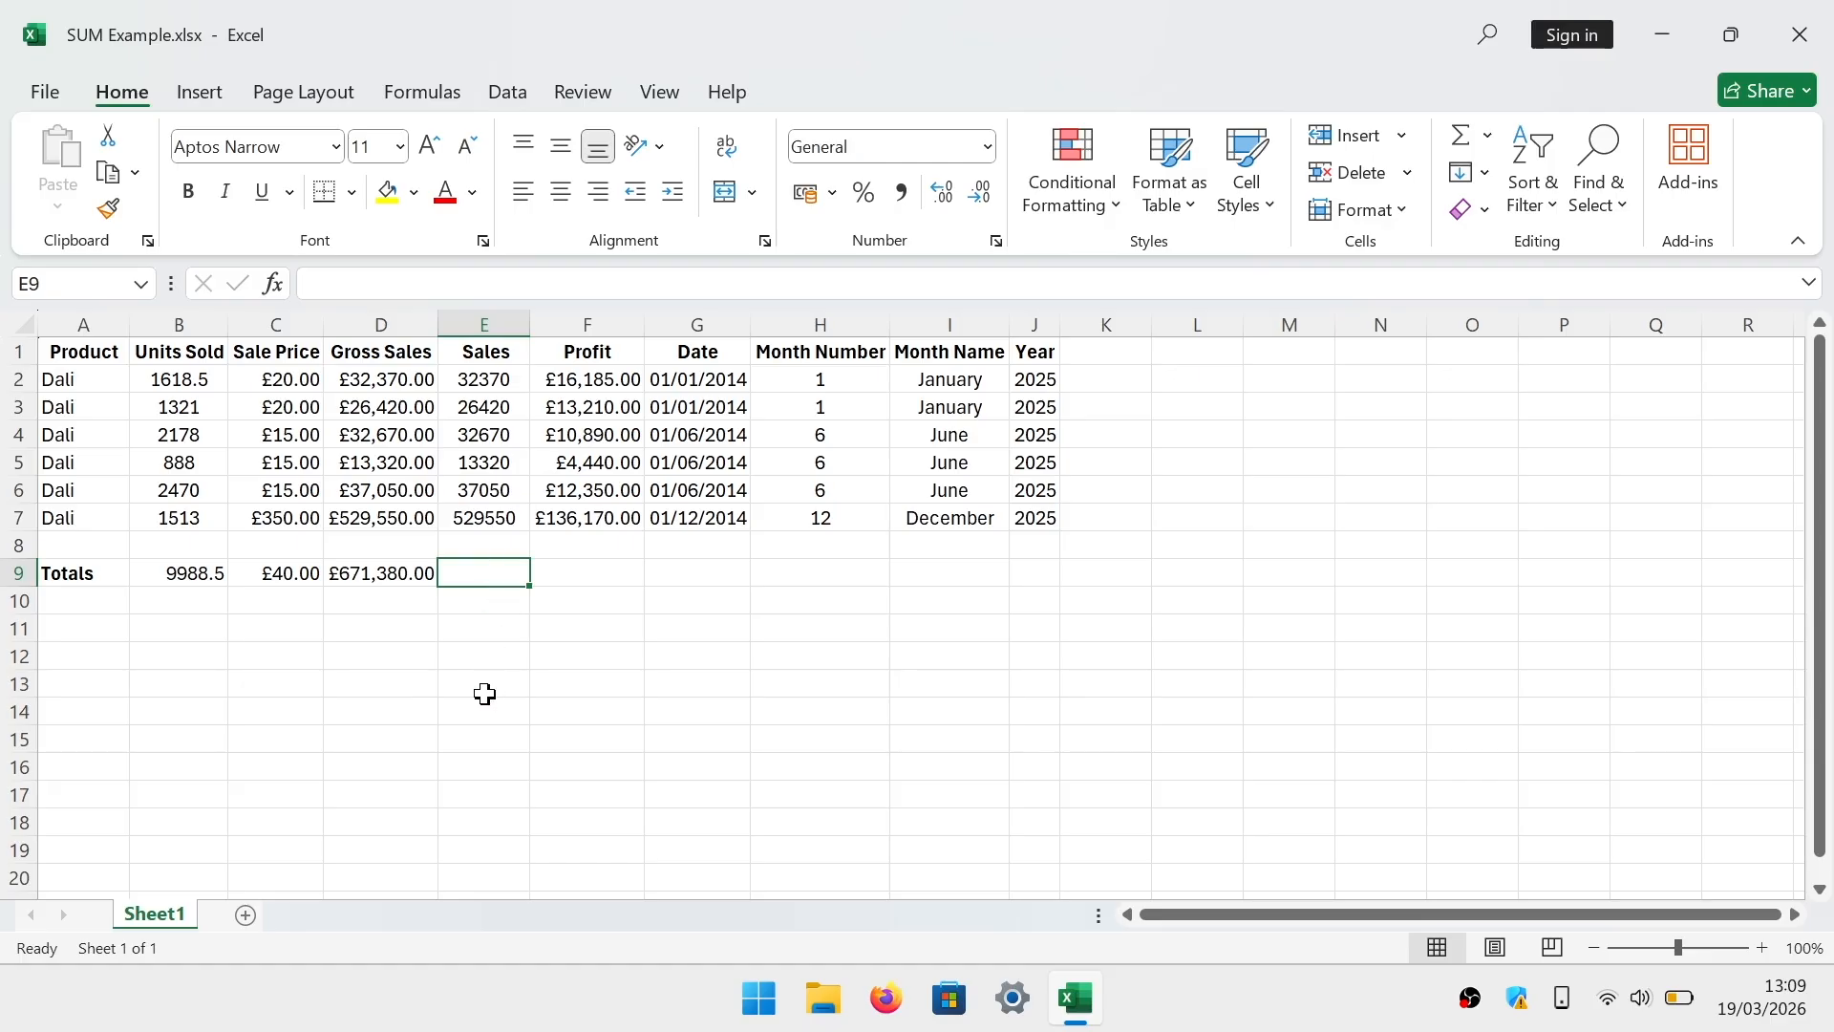
{"action": "left_click", "coordinate": [1192, 569]}
{"action": "type", "text": "="}
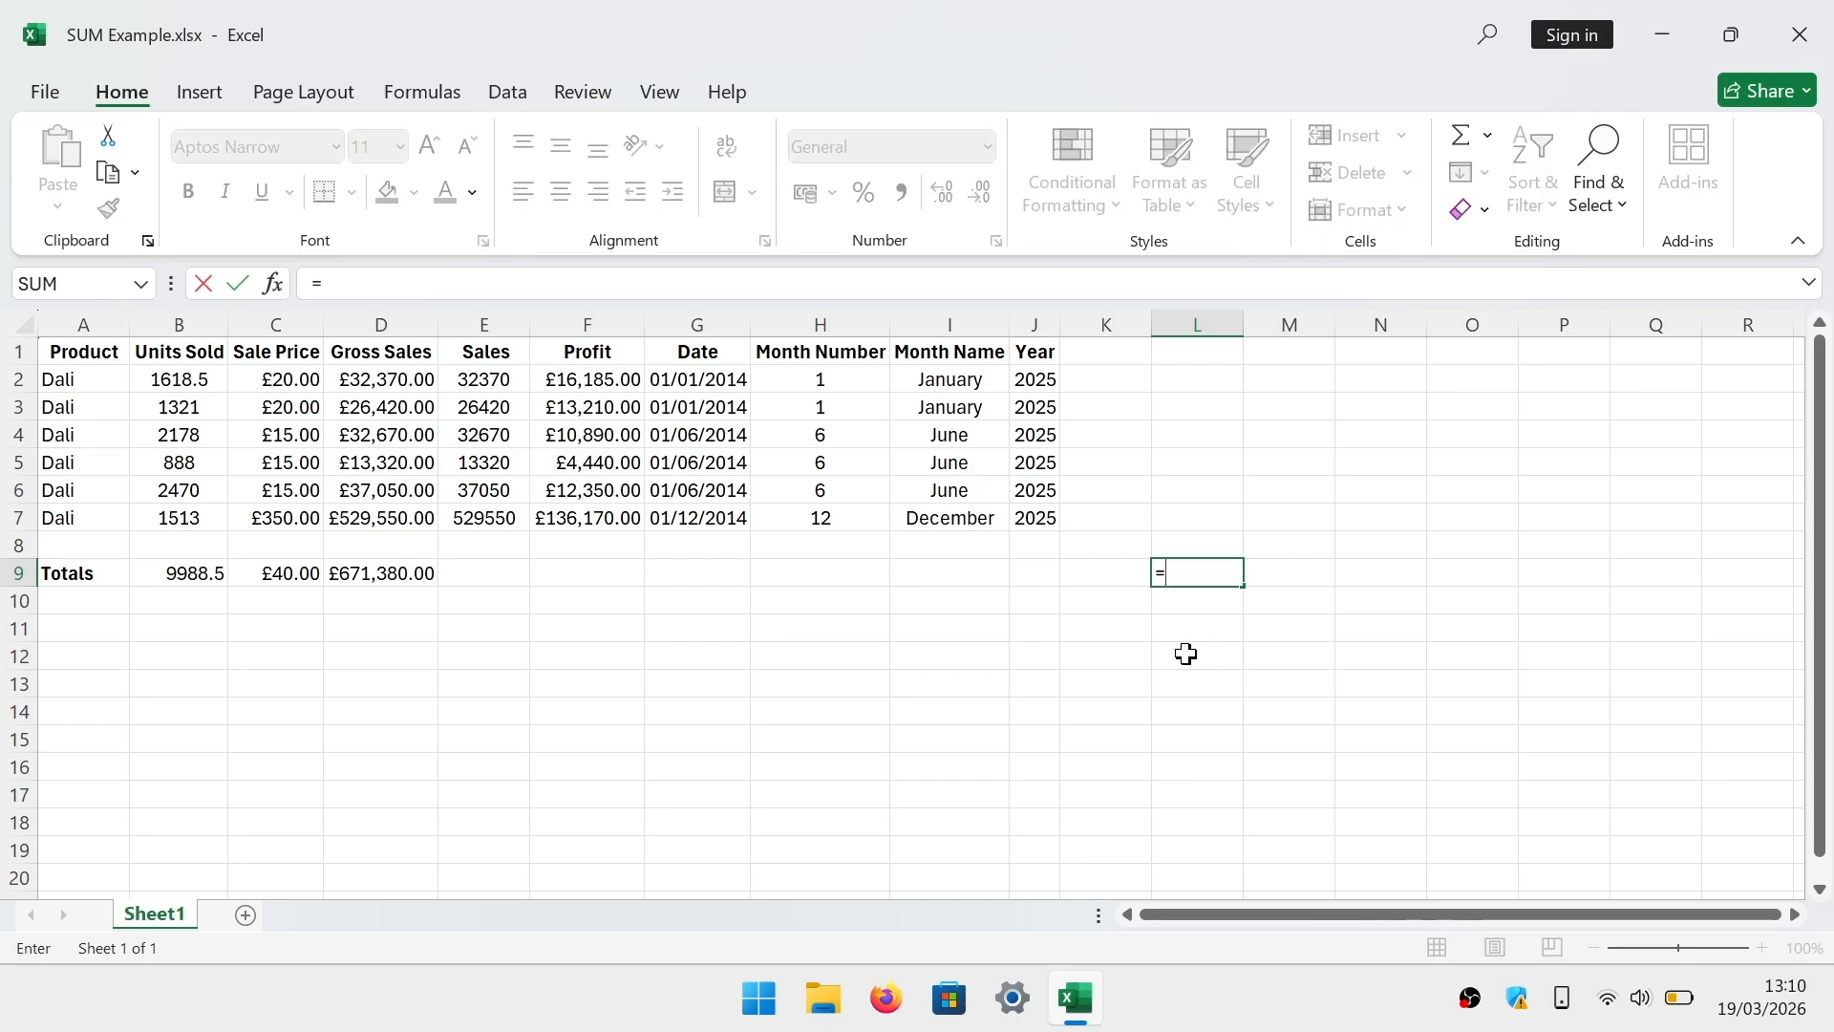
{"action": "type", "text": "sum("}
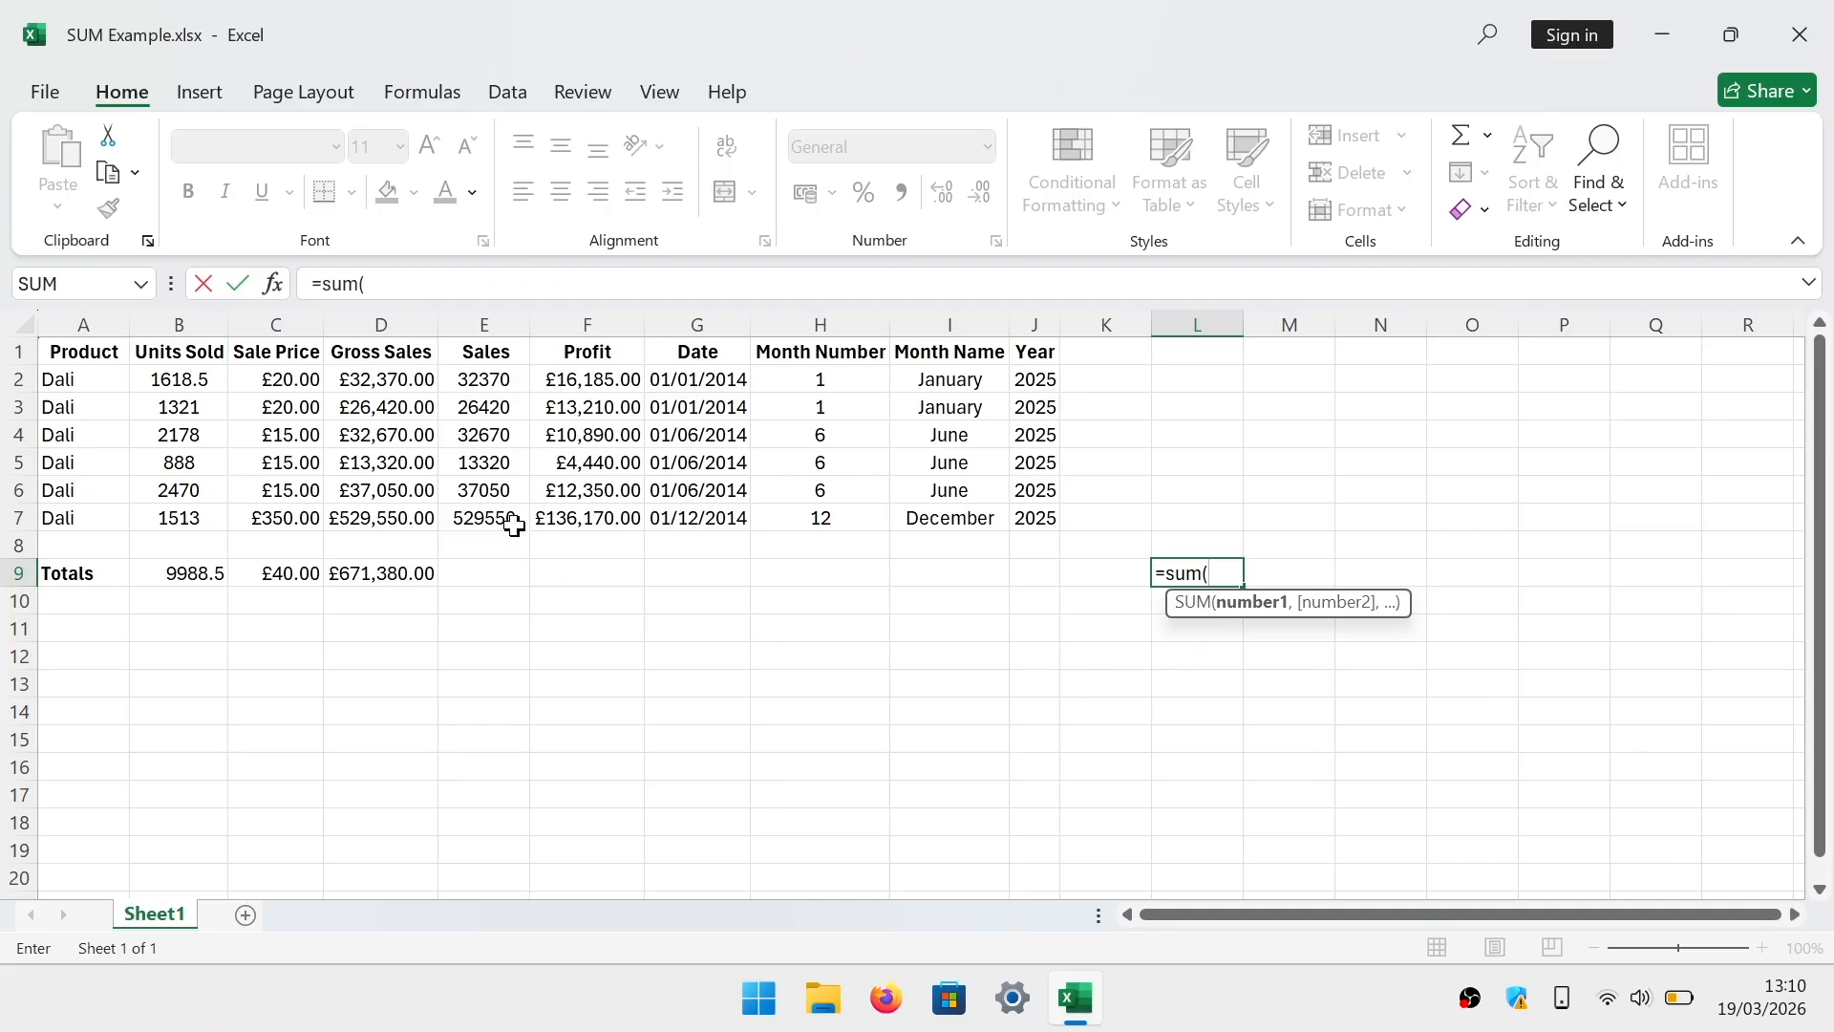
{"action": "left_click", "coordinate": [405, 380]}
{"action": "left_click_drag", "start_coordinate": [405, 380], "coordinate": [388, 517]}
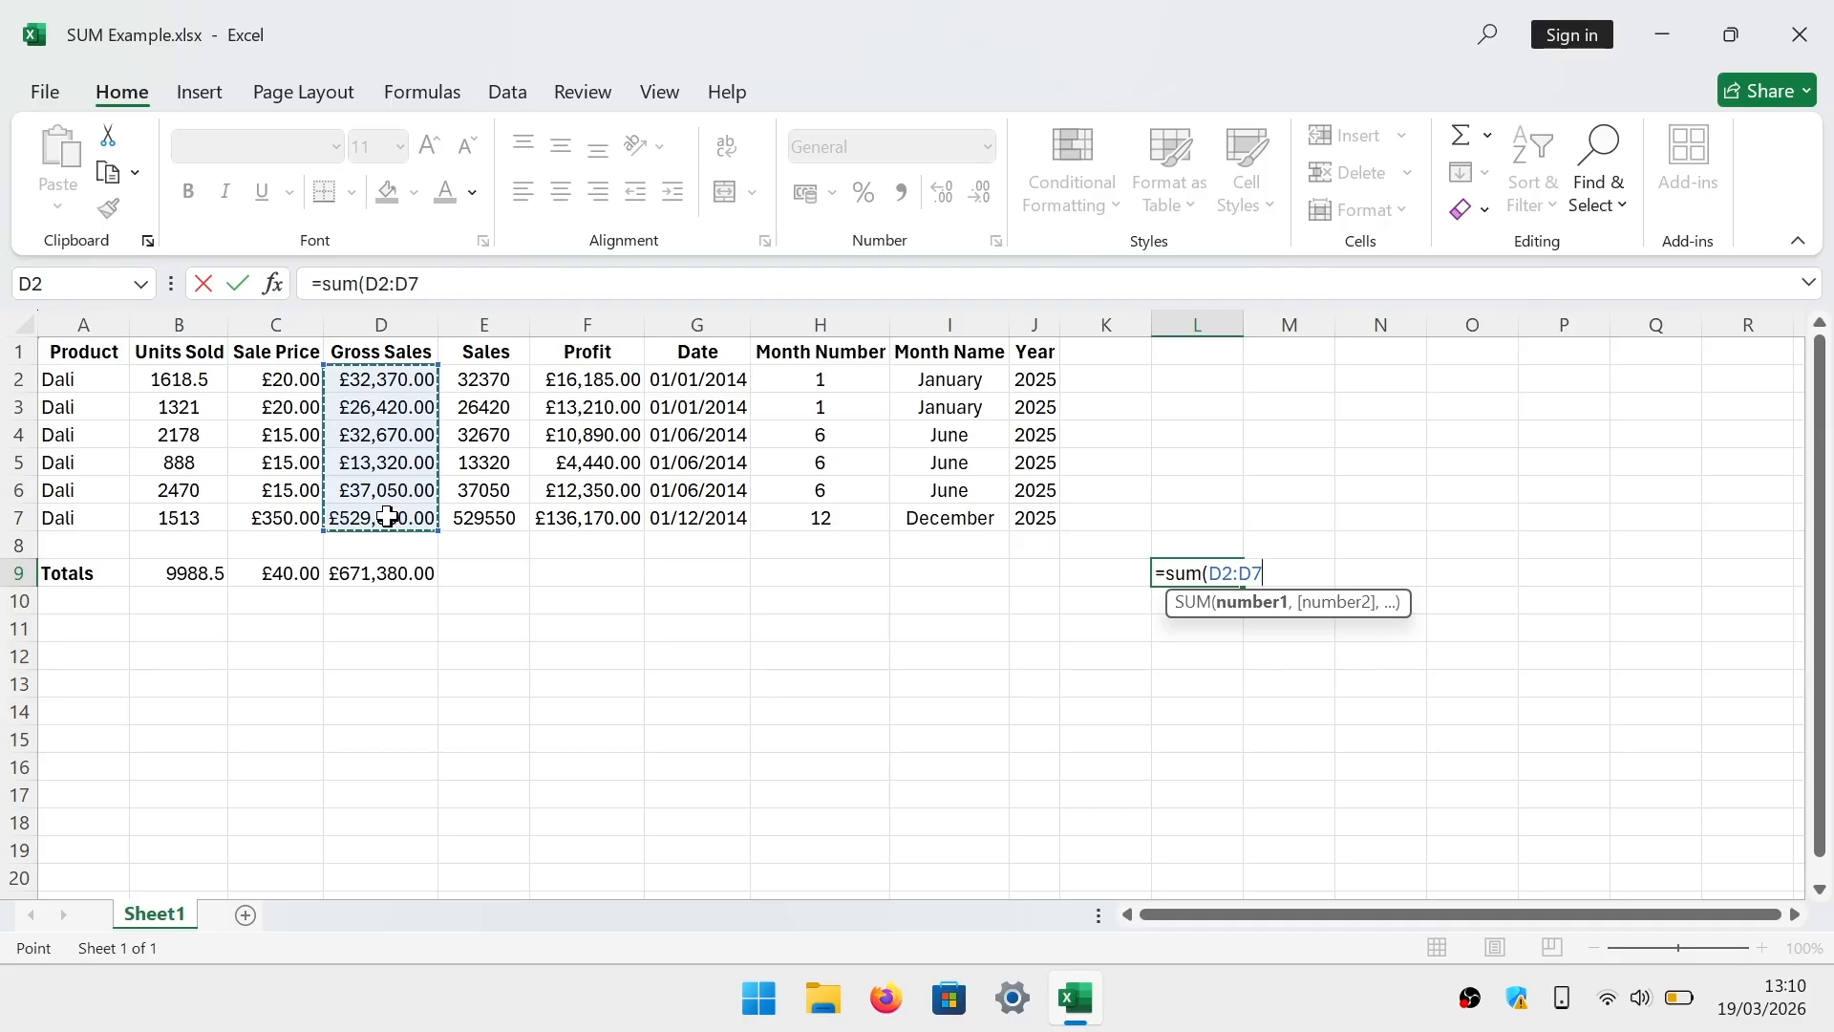
{"action": "type", "text": ","}
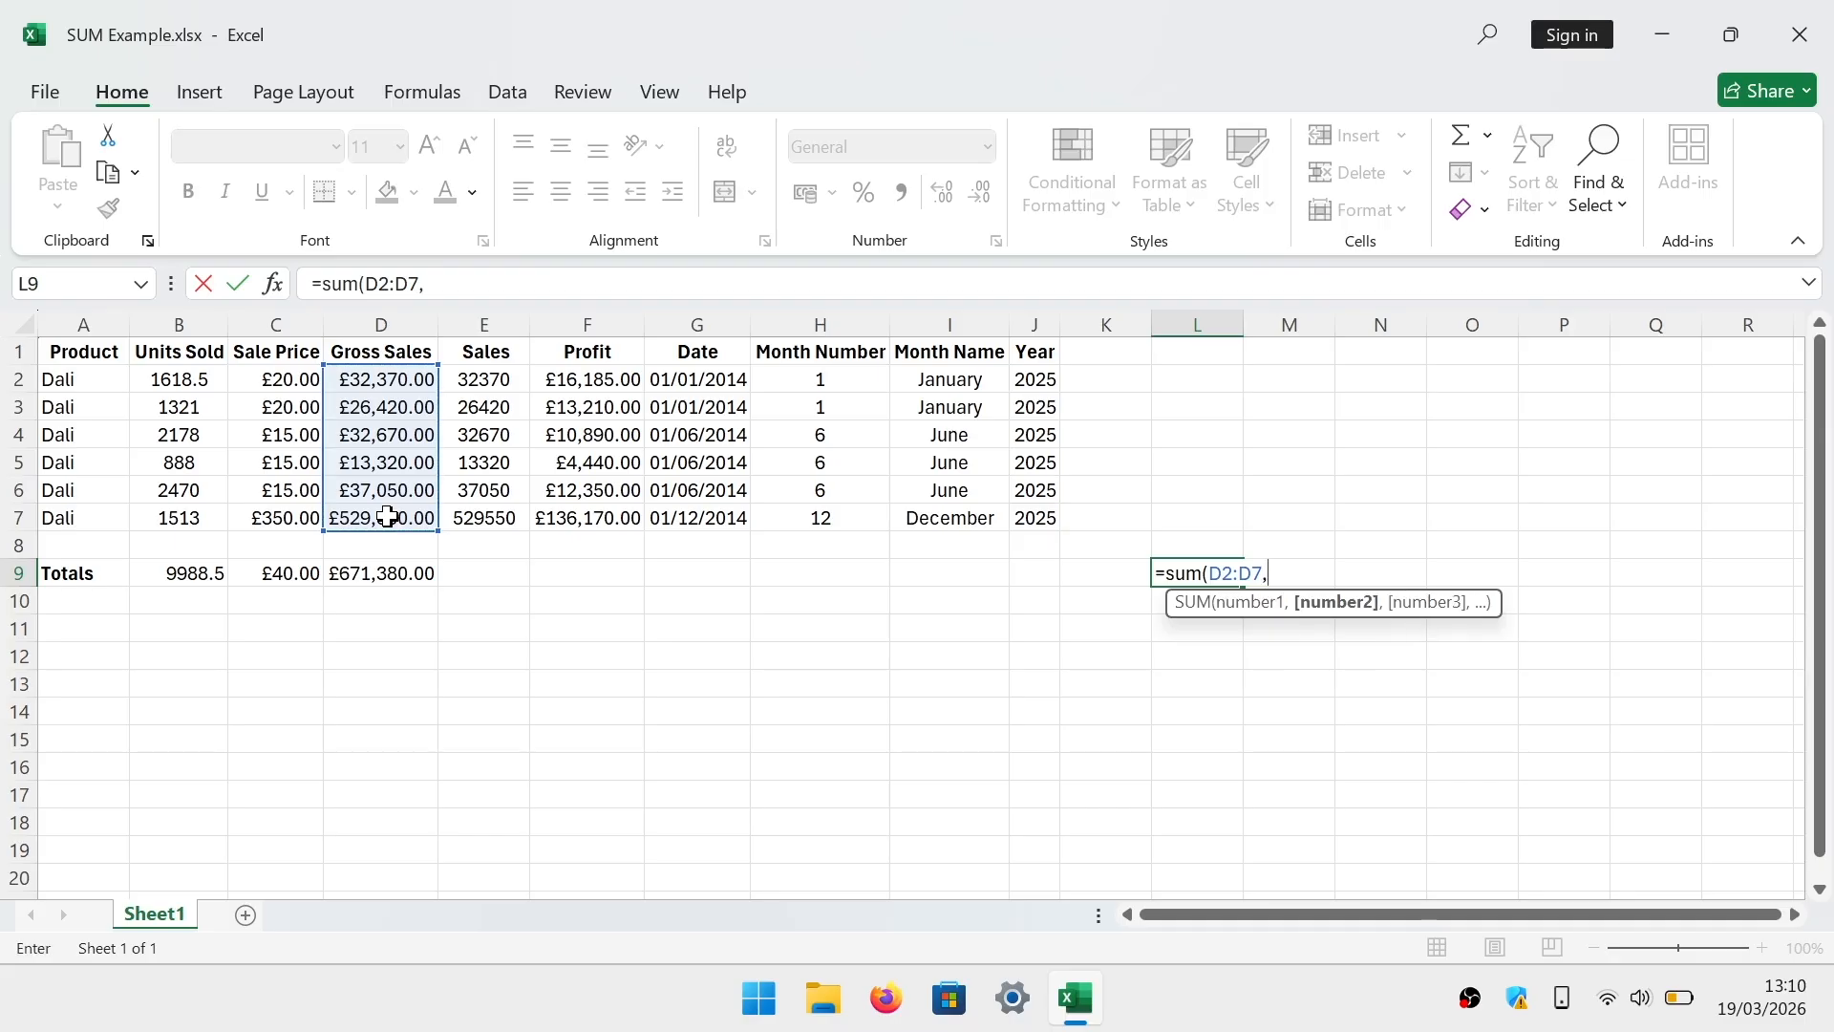
{"action": "left_click_drag", "start_coordinate": [582, 381], "coordinate": [589, 520]}
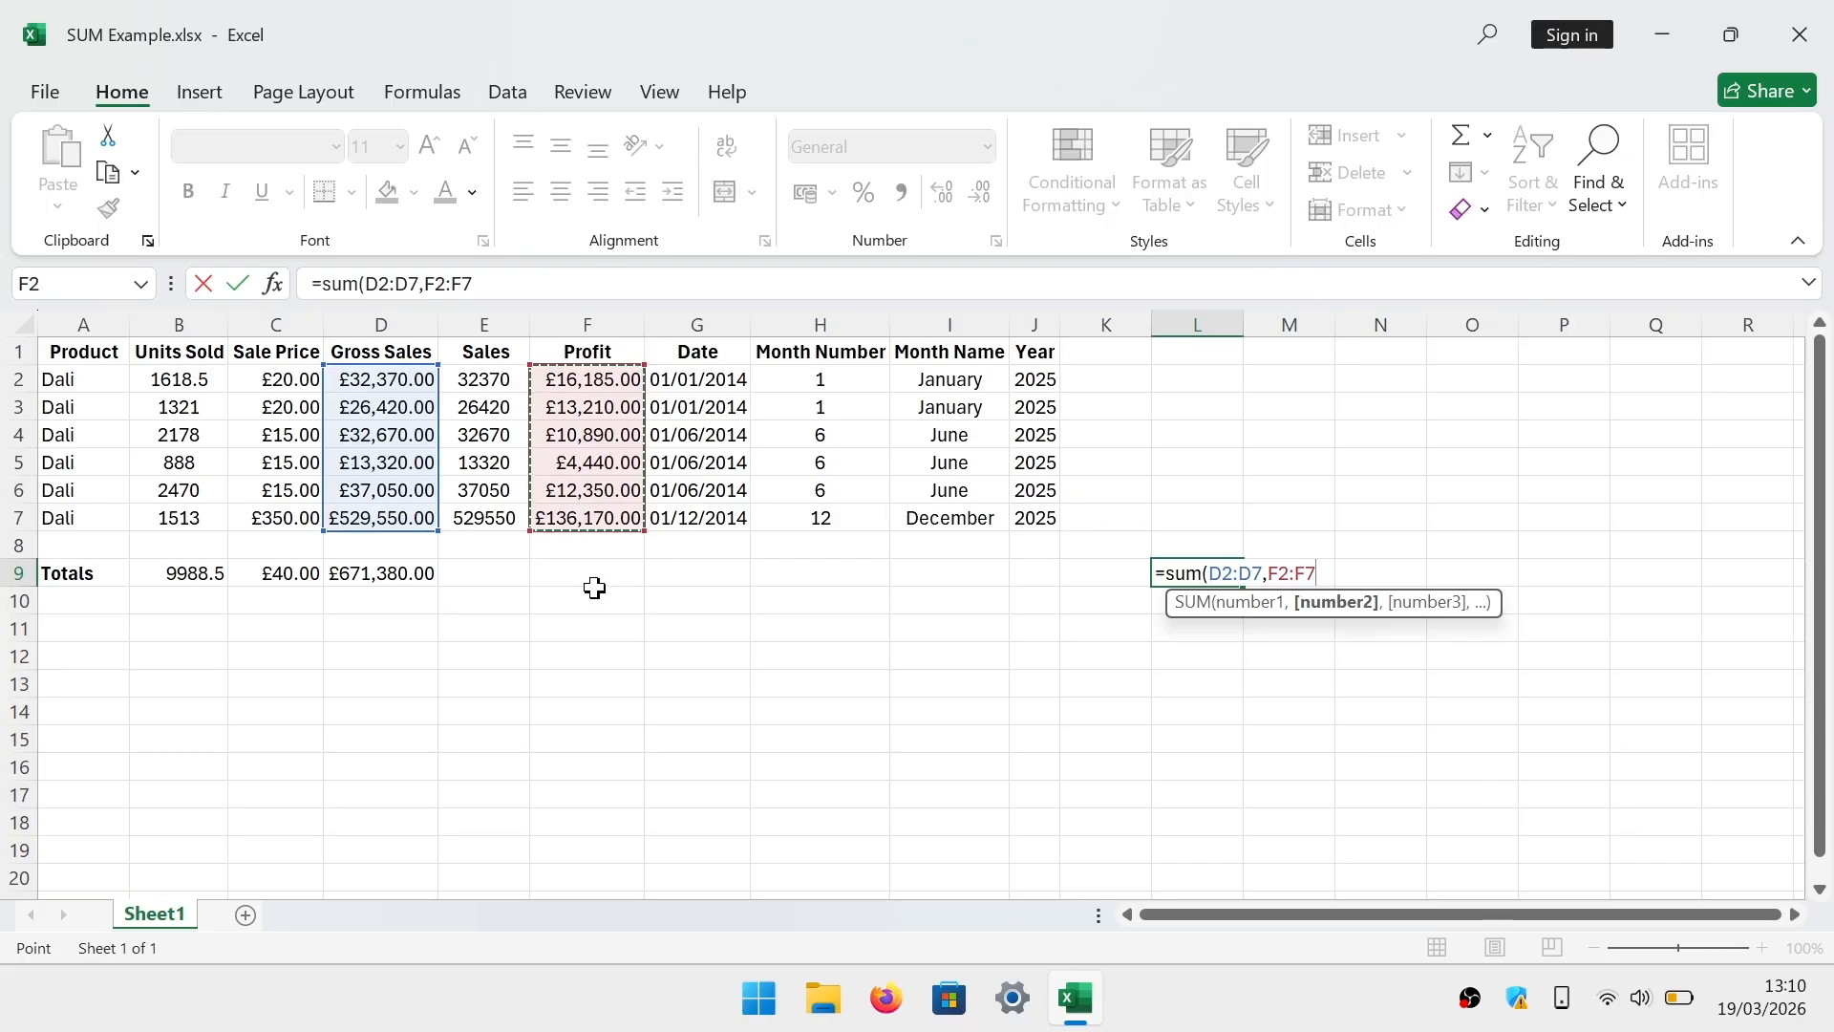
{"action": "type", "text": ")"}
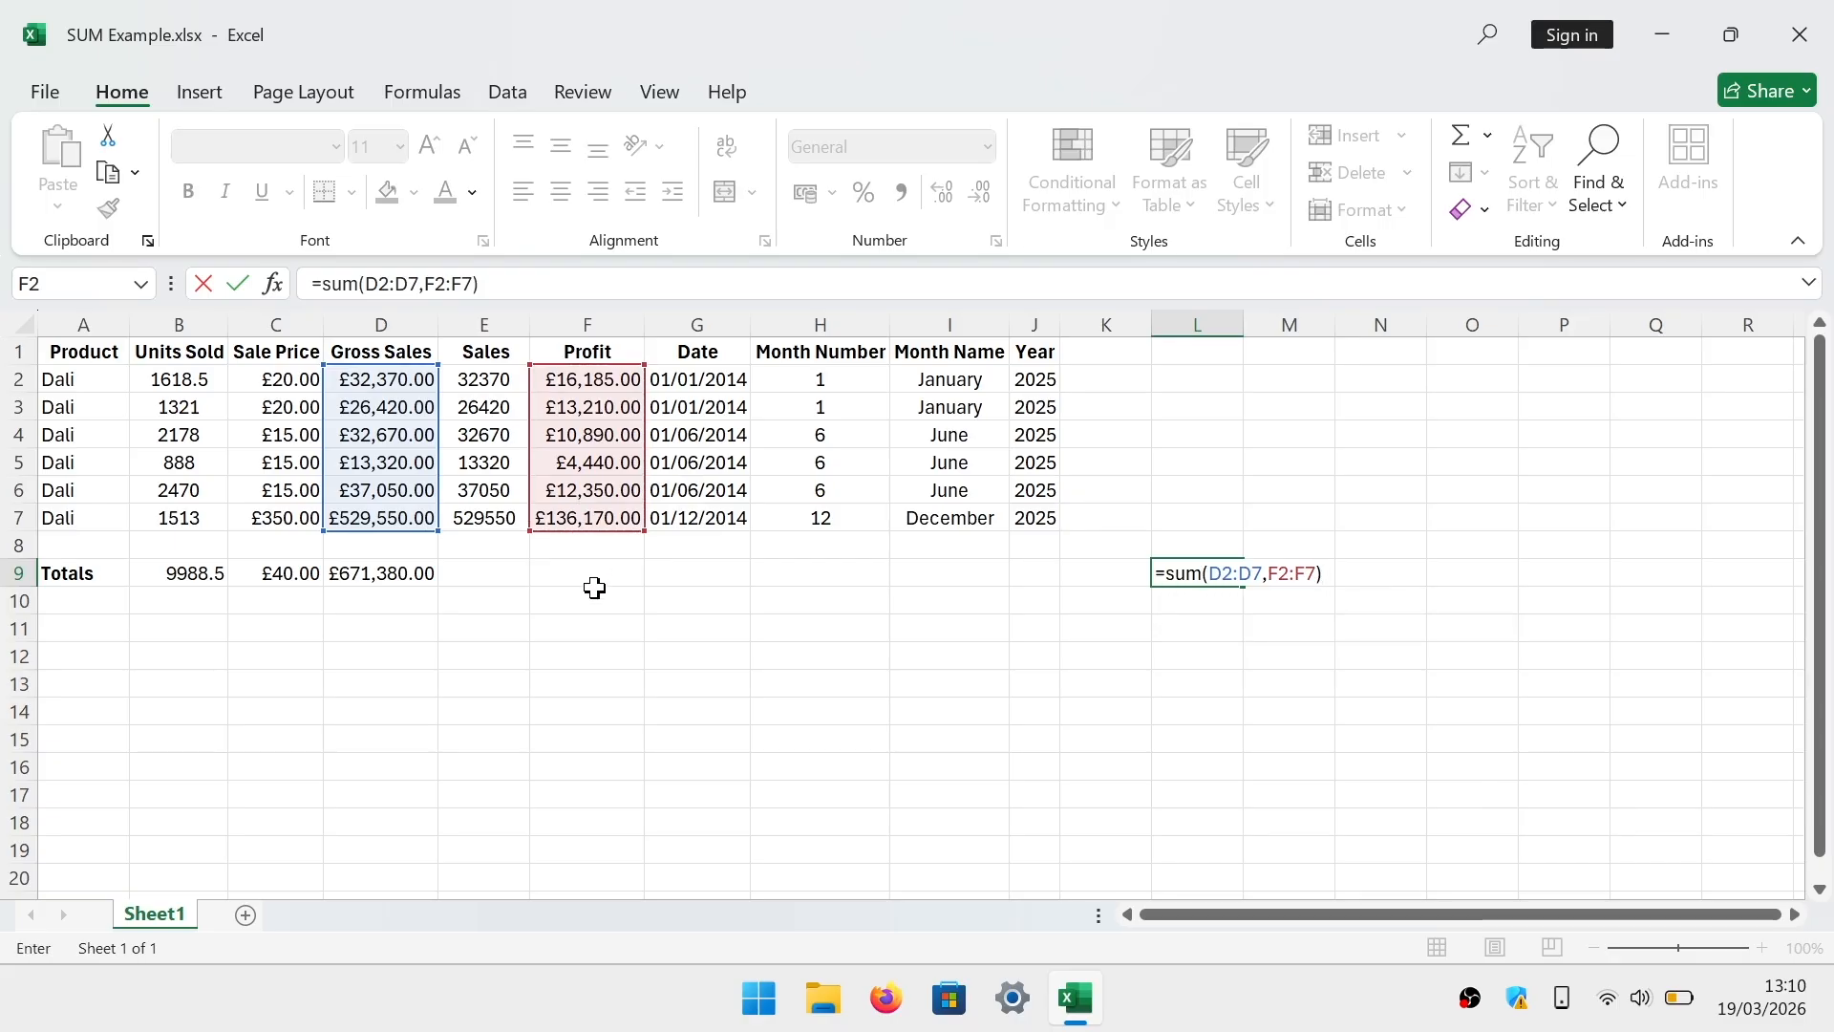
{"action": "key", "text": "Return"}
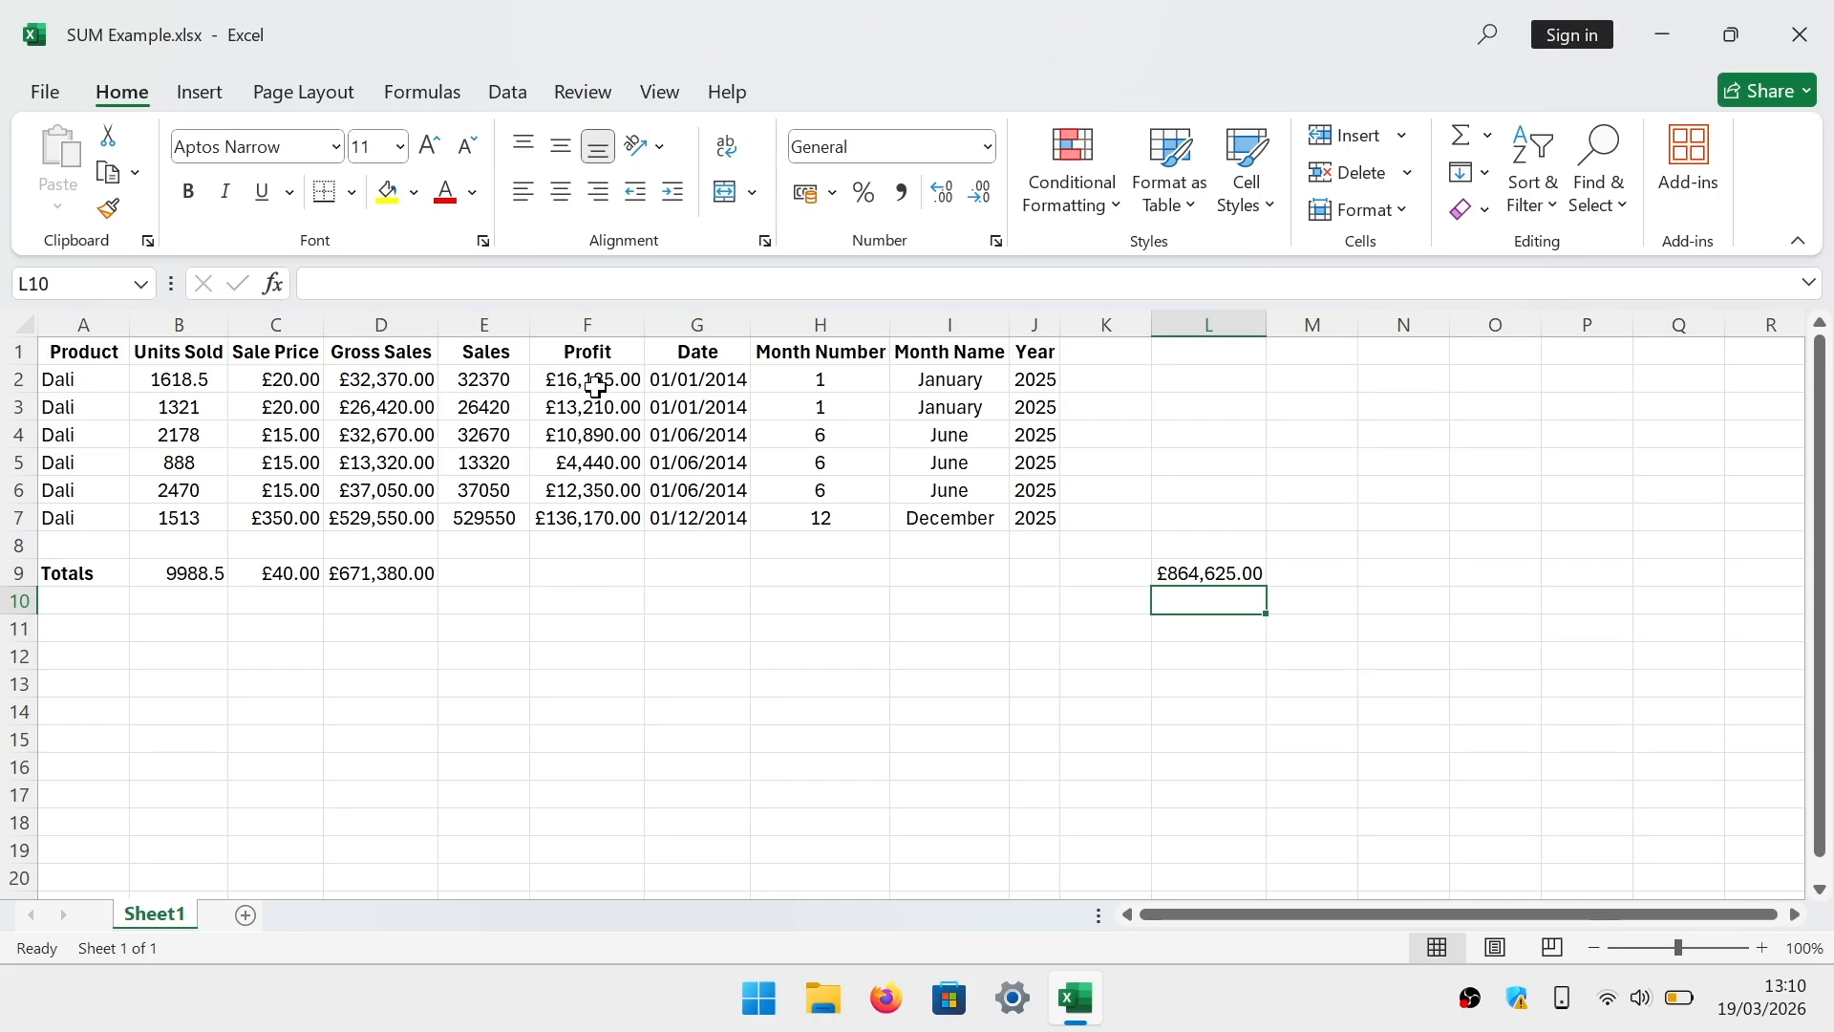
Select the Profit values in F2:F7.
{"action": "left_click_drag", "start_coordinate": [596, 386], "coordinate": [586, 519]}
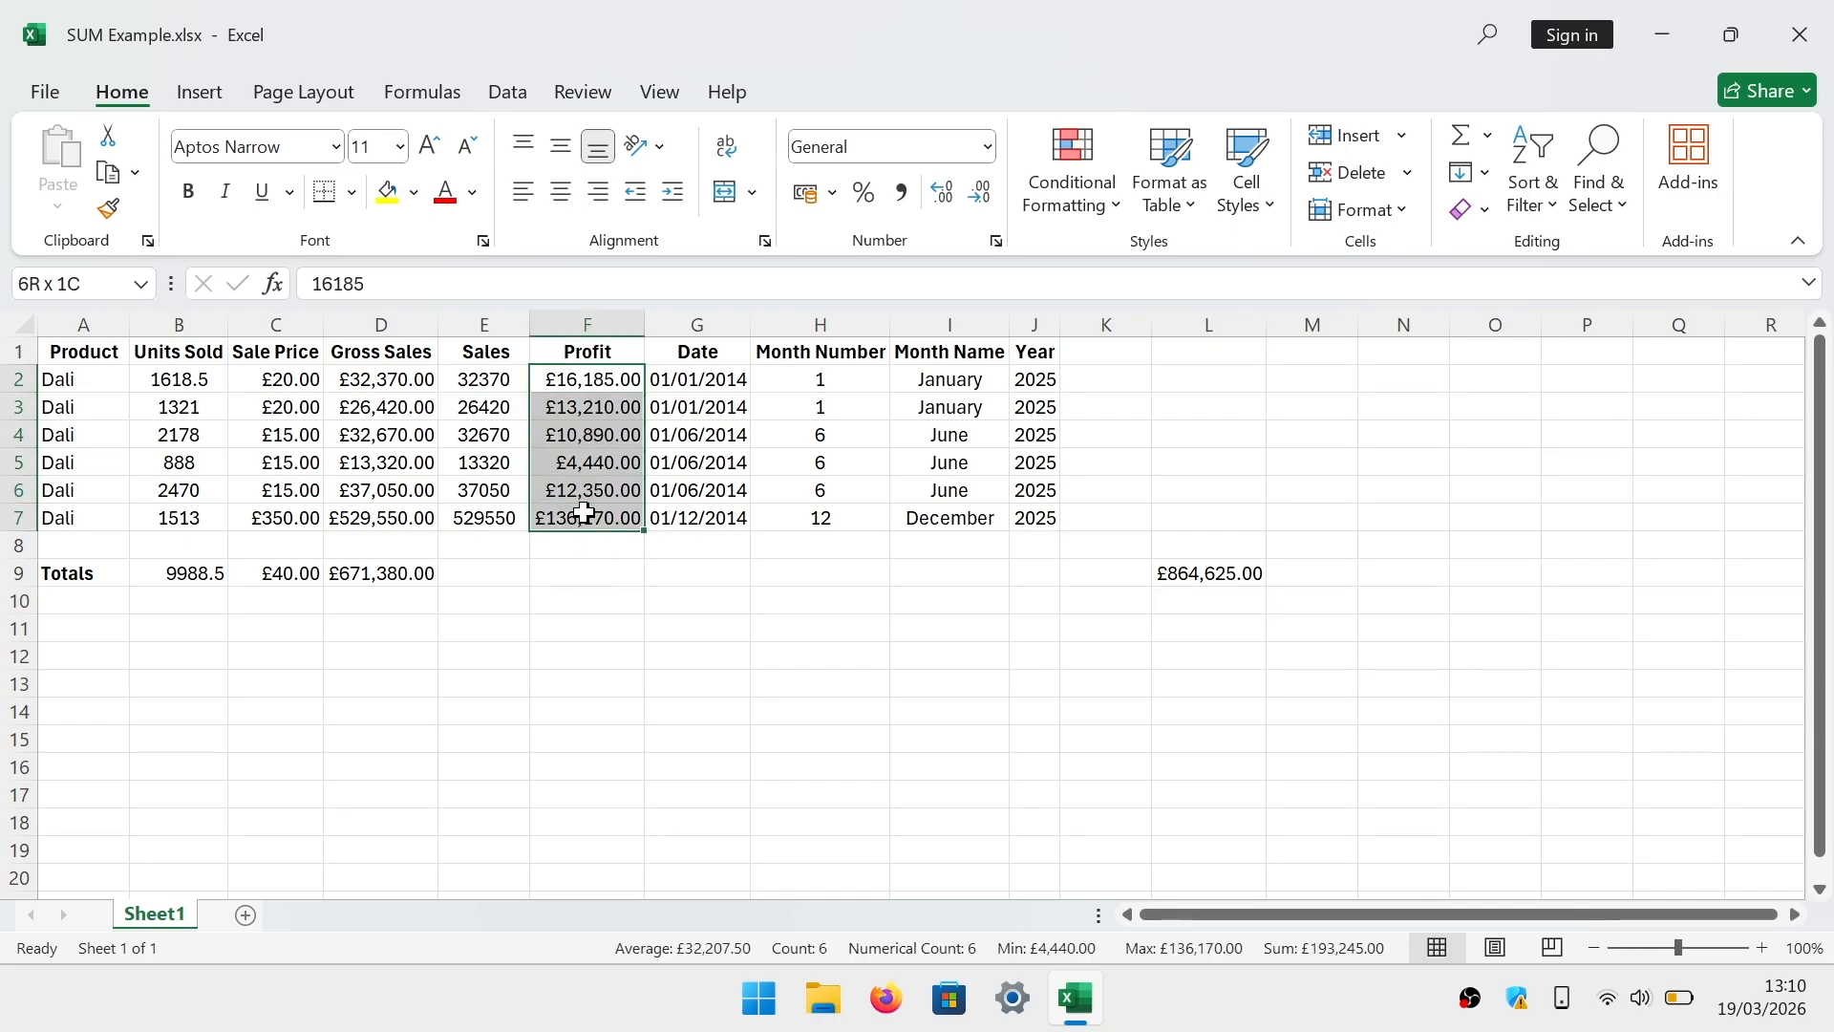